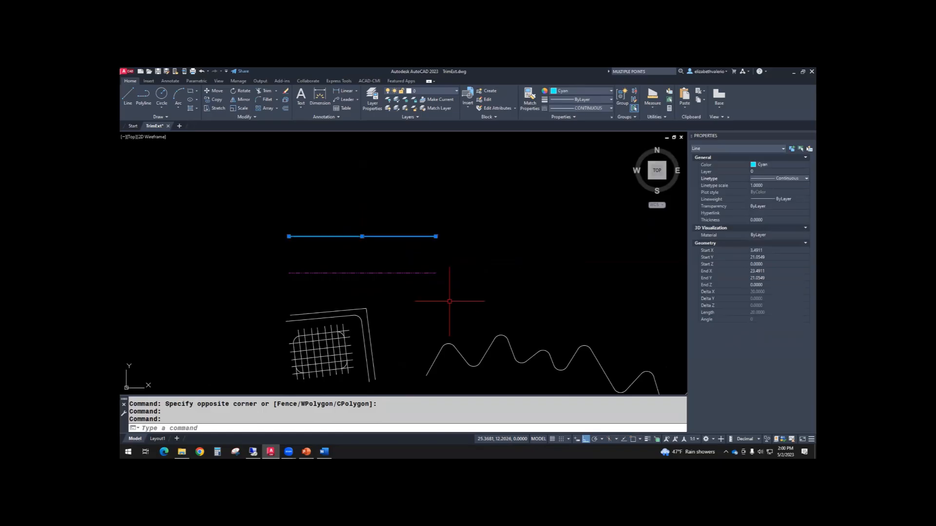
# Step: Stretch the right-hand ends of the cyan and magenta lines horizontally to the right to lengthen both lines
pyautogui.write('s')
pyautogui.press('Return')
pyautogui.click(480, 301)
pyautogui.click(393, 178)
pyautogui.press('Return')
pyautogui.click(457, 204)
pyautogui.click(586, 204)
pyautogui.press('Escape')
pyautogui.press('Escape')
pyautogui.moveTo(405, 257); pyautogui.dragTo(372, 258, button='middle')
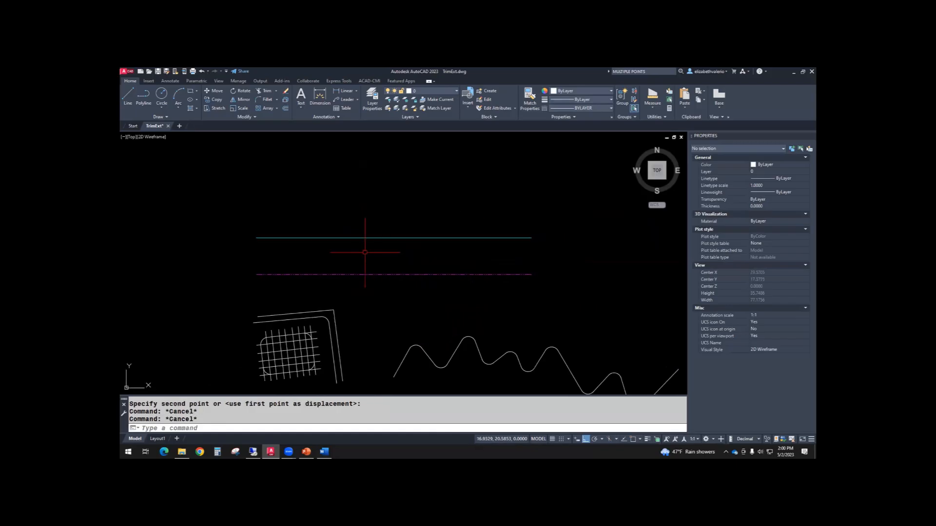
# Step: Offset the cyan line upward by a distance of 12
pyautogui.scroll(-2, 381, 312)
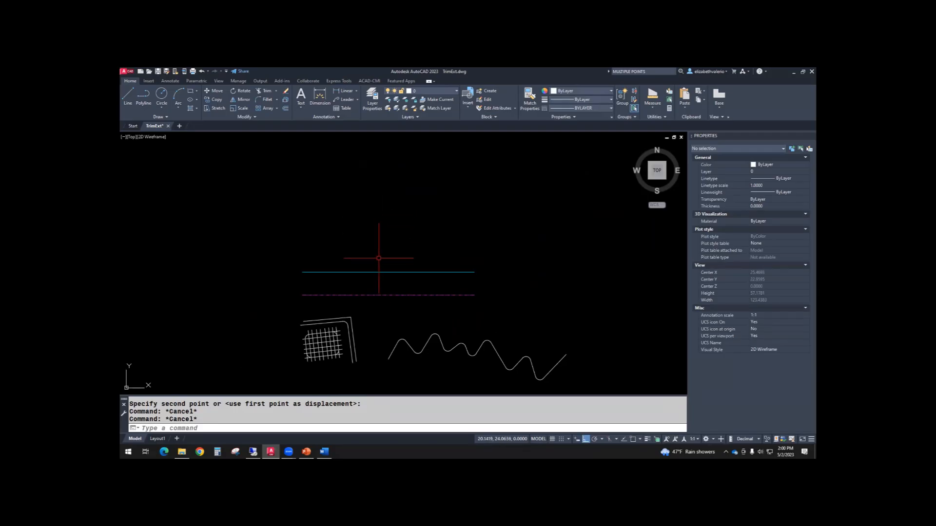
pyautogui.write('o')
pyautogui.press('Return')
pyautogui.write('12')
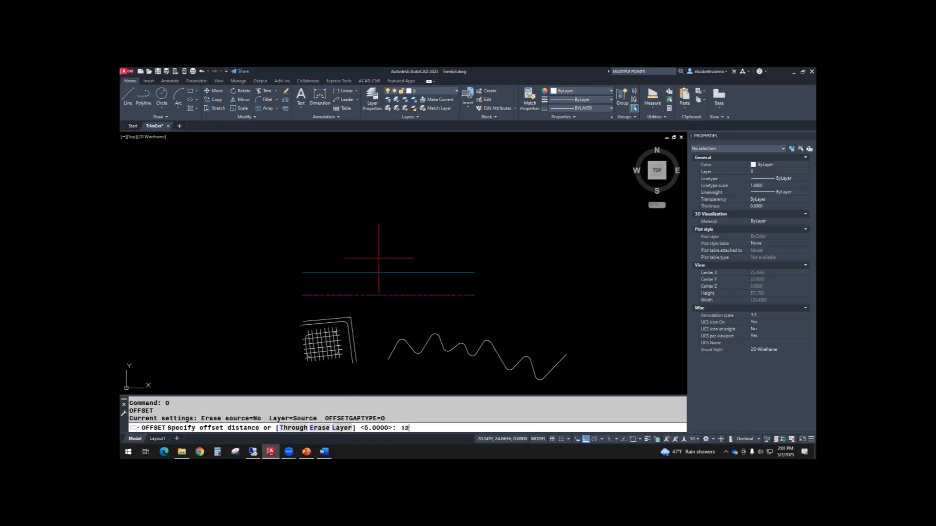
pyautogui.press('Return')
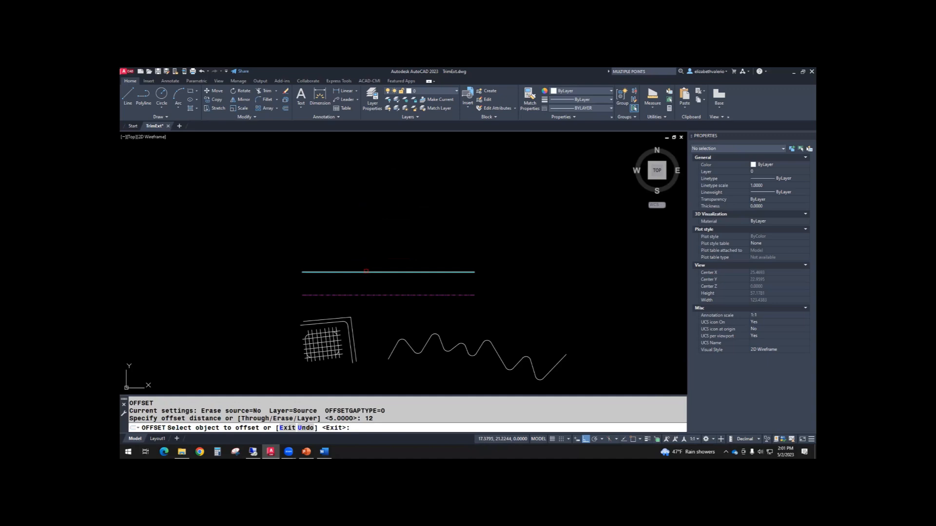
pyautogui.click(366, 271)
pyautogui.click(377, 188)
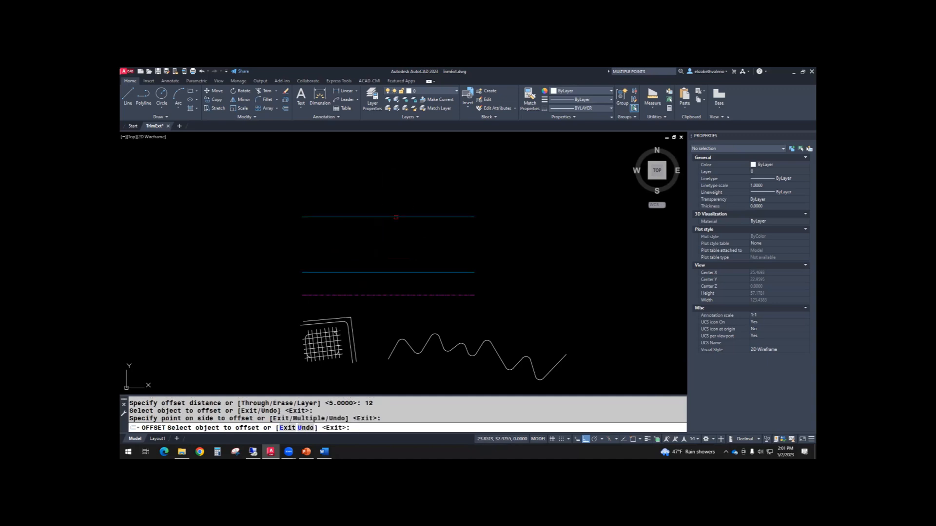
pyautogui.press('Escape')
pyautogui.press('Escape')
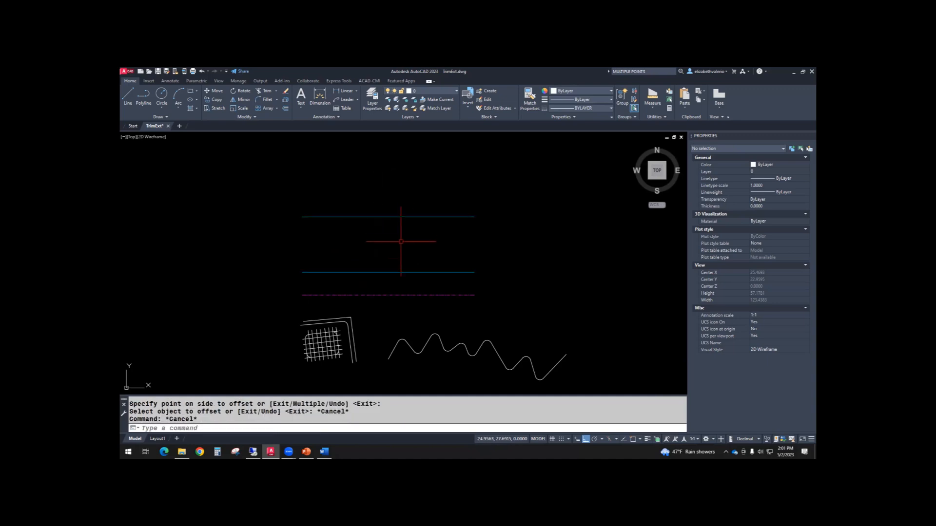
# Step: Change the uppermost line's color to yellow and give it a dashed linetype
pyautogui.click(401, 241)
pyautogui.click(392, 191)
pyautogui.click(783, 169)
pyautogui.click(789, 181)
pyautogui.click(789, 179)
pyautogui.click(780, 198)
pyautogui.press('Escape')
pyautogui.press('Escape')
# Step: Offset the cyan line downward by 0.5, toward the magenta line
pyautogui.moveTo(422, 263); pyautogui.dragTo(419, 285, button='middle')
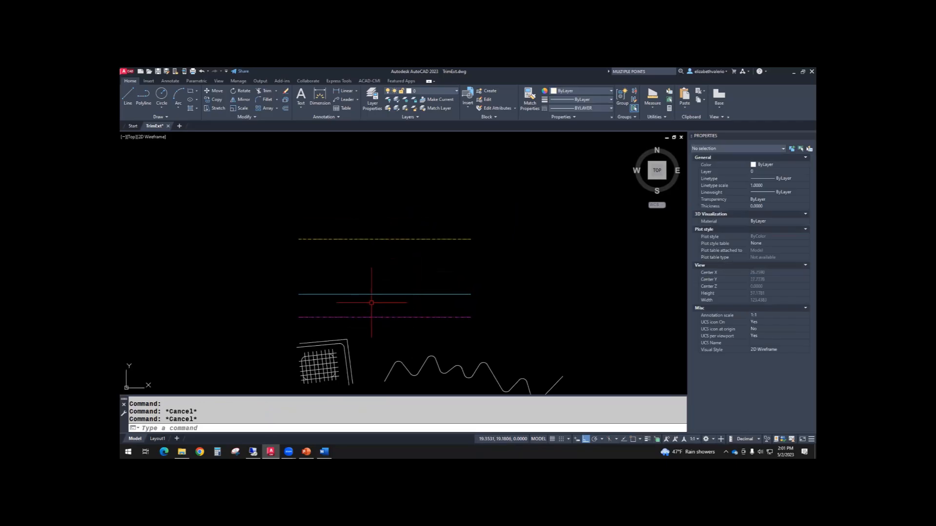
pyautogui.scroll(3, 385, 306)
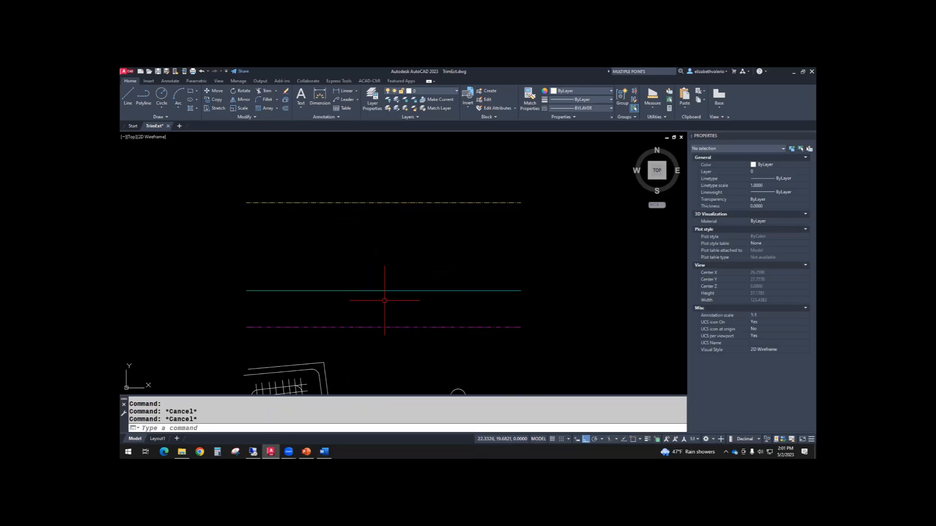
pyautogui.moveTo(399, 290); pyautogui.dragTo(394, 303, button='middle')
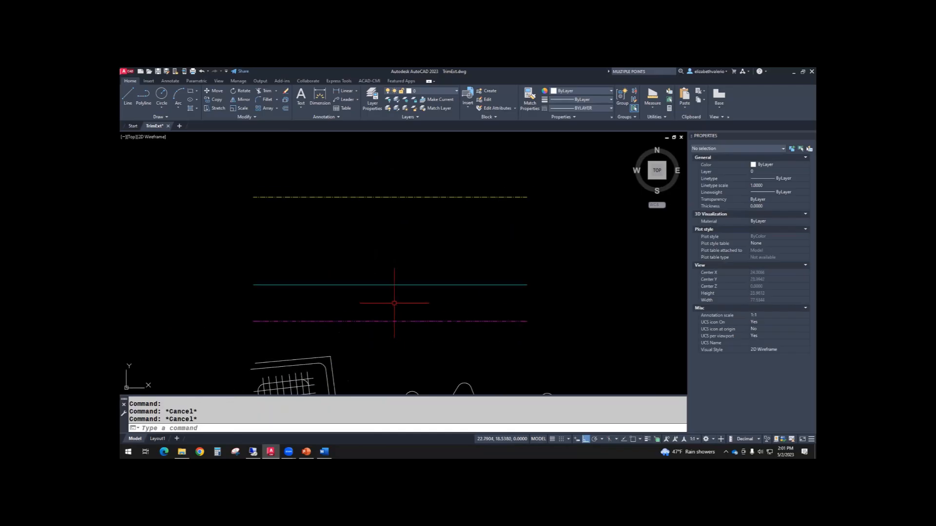
pyautogui.write('O')
pyautogui.press('Return')
pyautogui.write('.5')
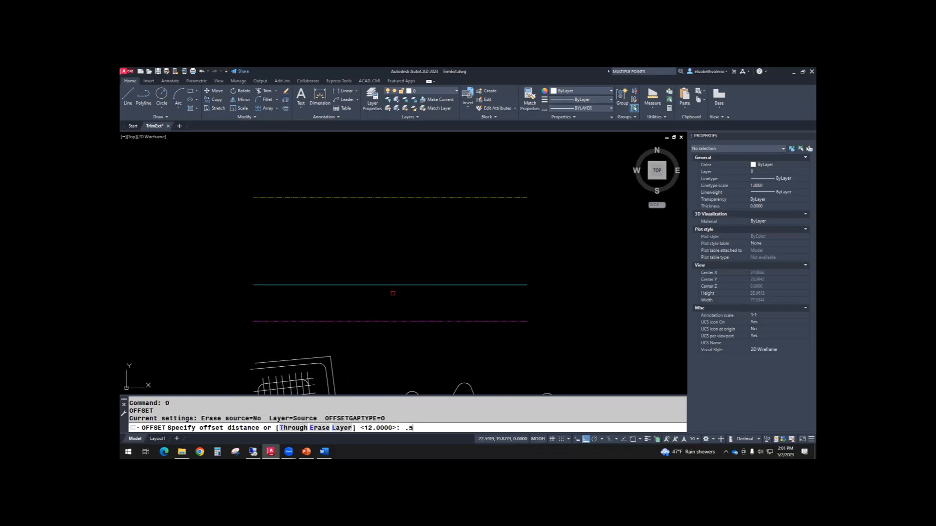
pyautogui.press('Return')
pyautogui.click(401, 284)
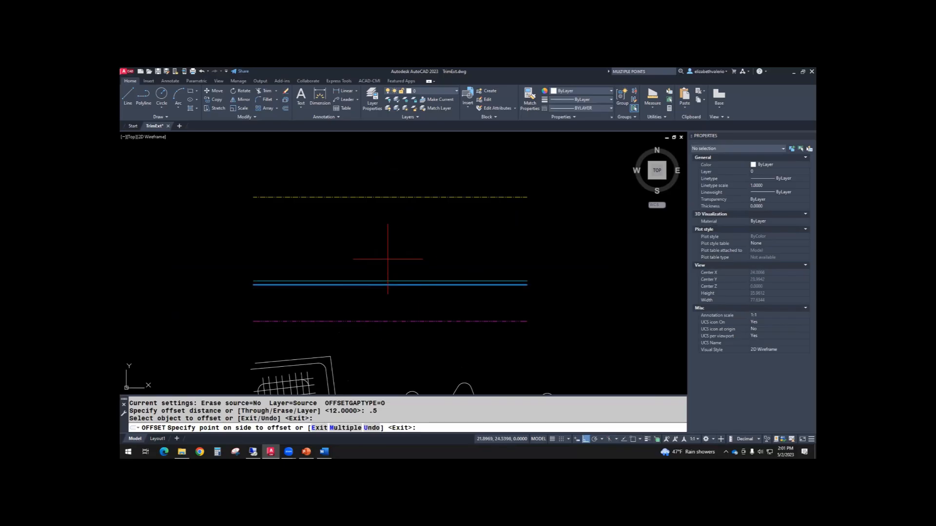
pyautogui.click(389, 299)
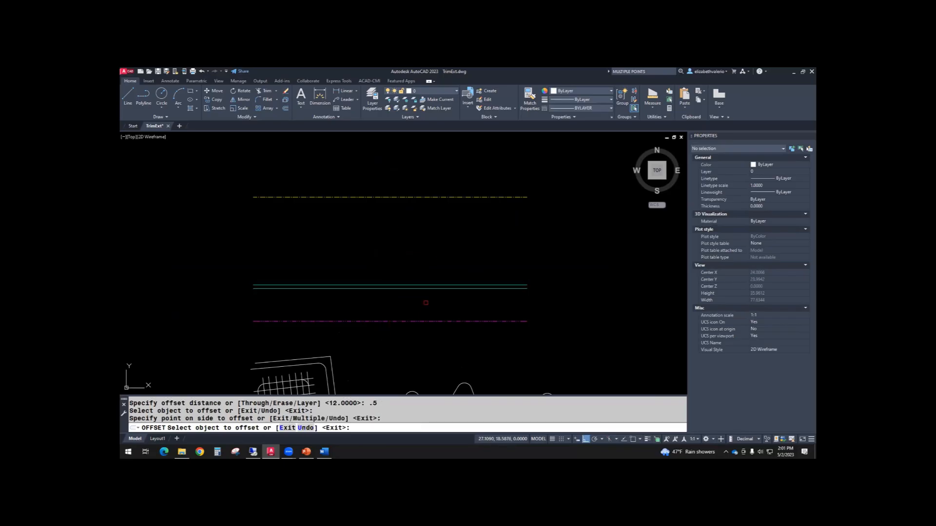
pyautogui.press('Escape')
pyautogui.press('Escape')
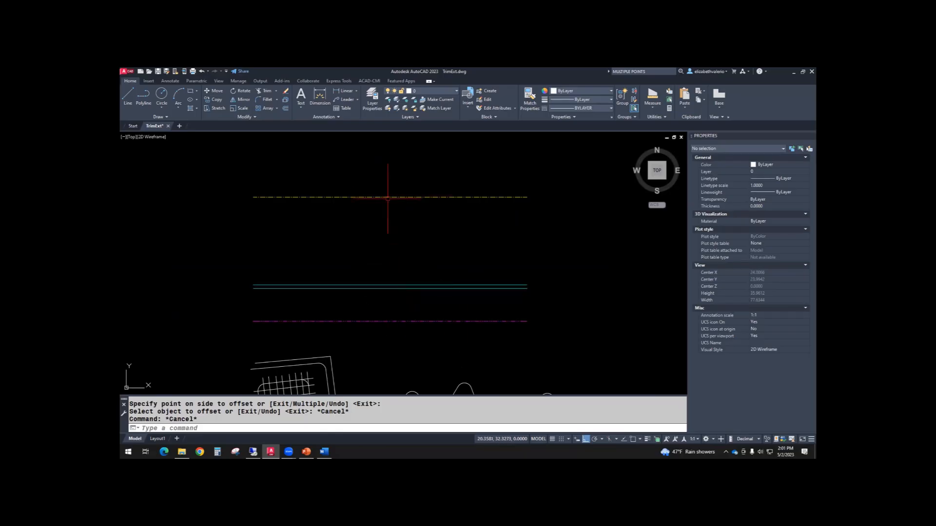
# Step: Mirror the two cyan lines and the magenta line across the yellow line, using its endpoints with object snap on and keeping the originals
pyautogui.scroll(-2, 359, 222)
pyautogui.scroll(-2, 358, 233)
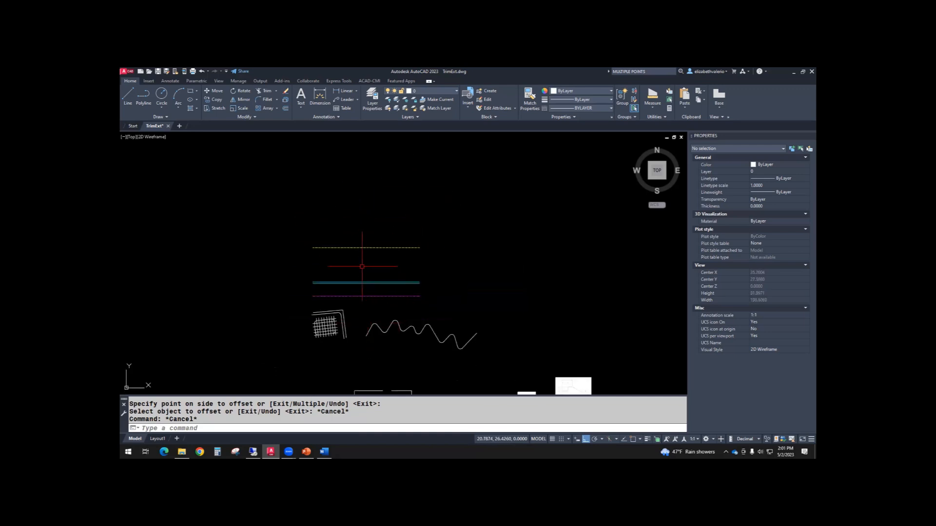
pyautogui.moveTo(354, 261); pyautogui.dragTo(351, 271, button='middle')
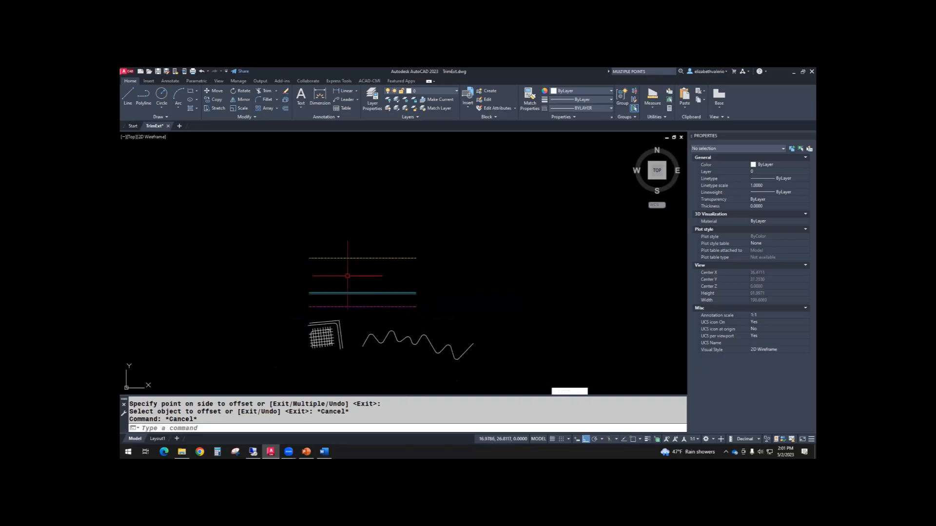
pyautogui.write('mi')
pyautogui.press('Return')
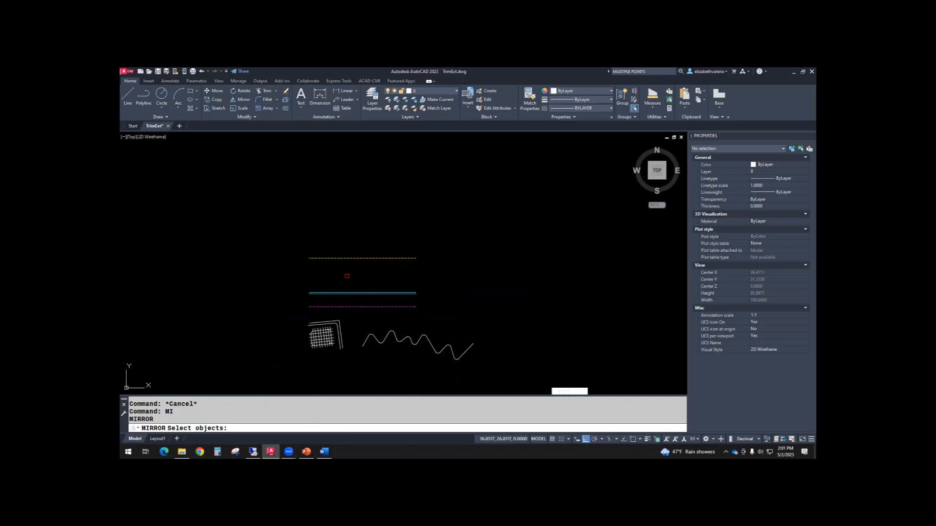
pyautogui.click(373, 324)
pyautogui.click(354, 276)
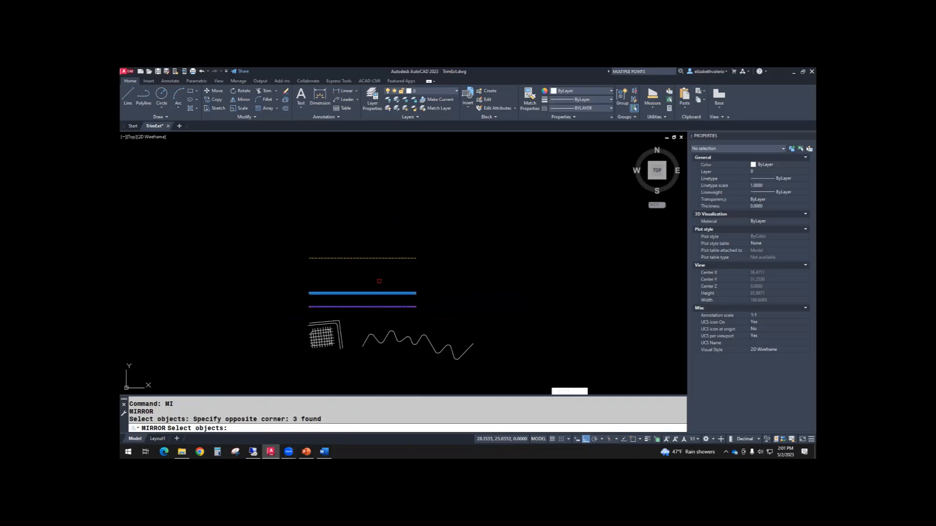
pyautogui.press('Return')
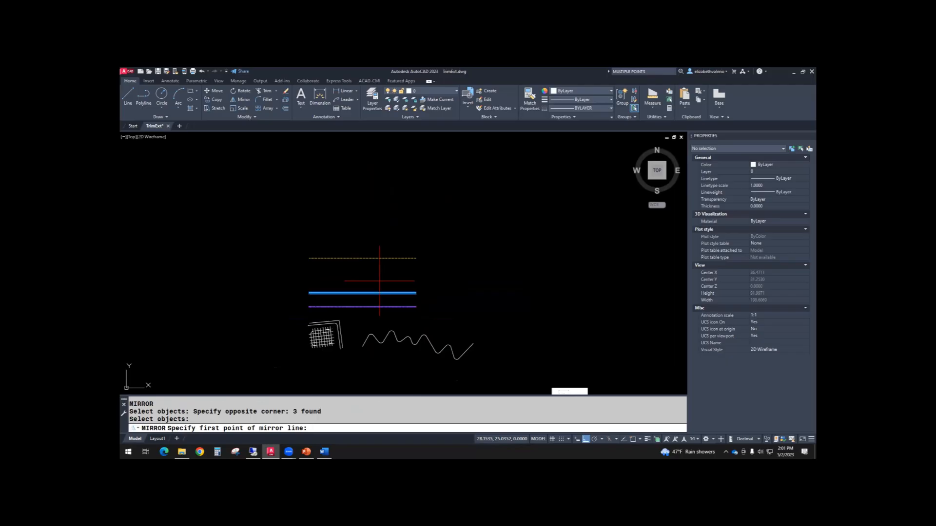
pyautogui.press('F3')
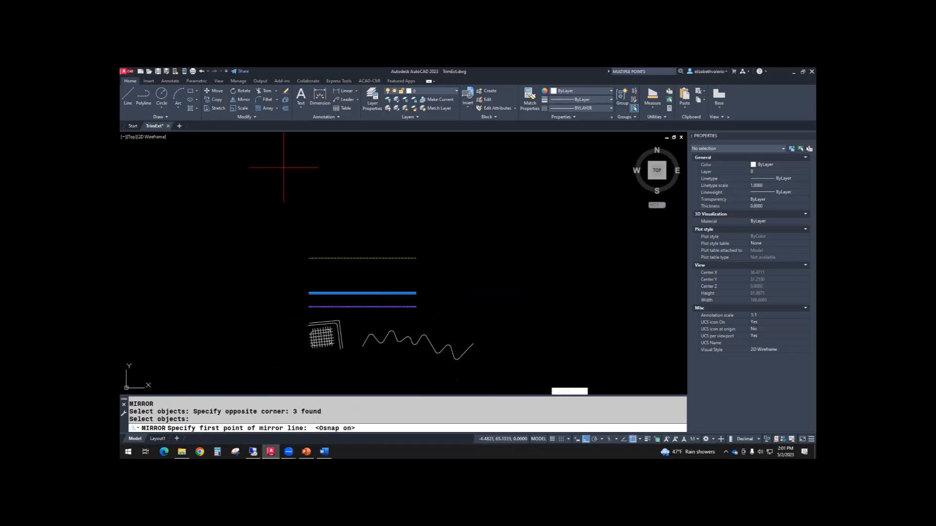
pyautogui.click(309, 258)
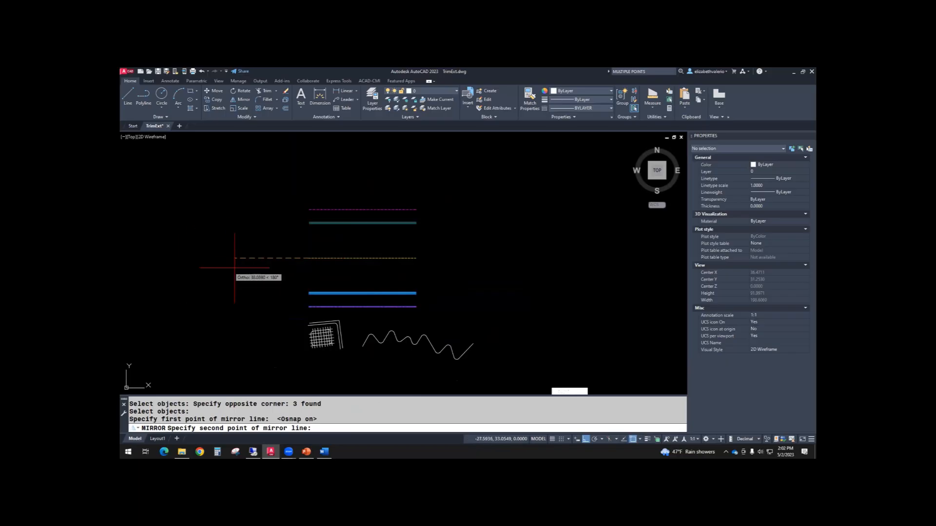
pyautogui.click(416, 258)
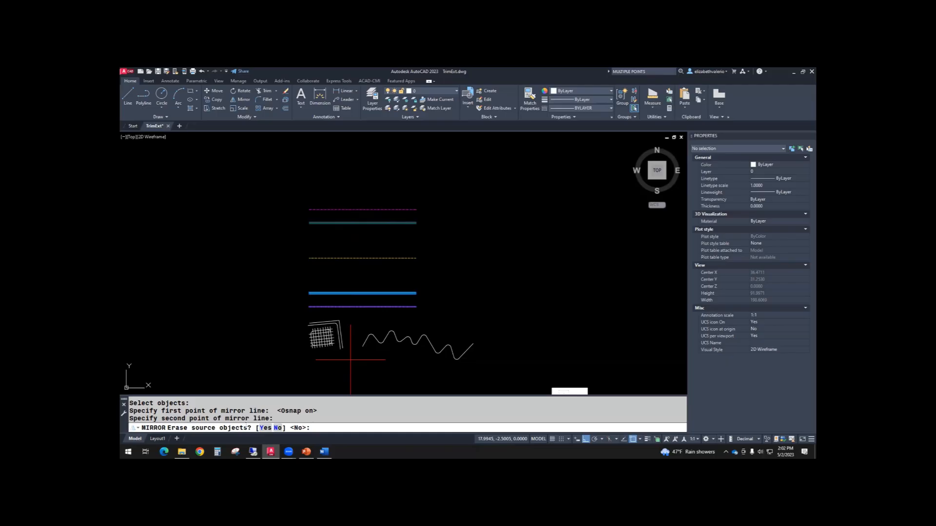
pyautogui.click(278, 427)
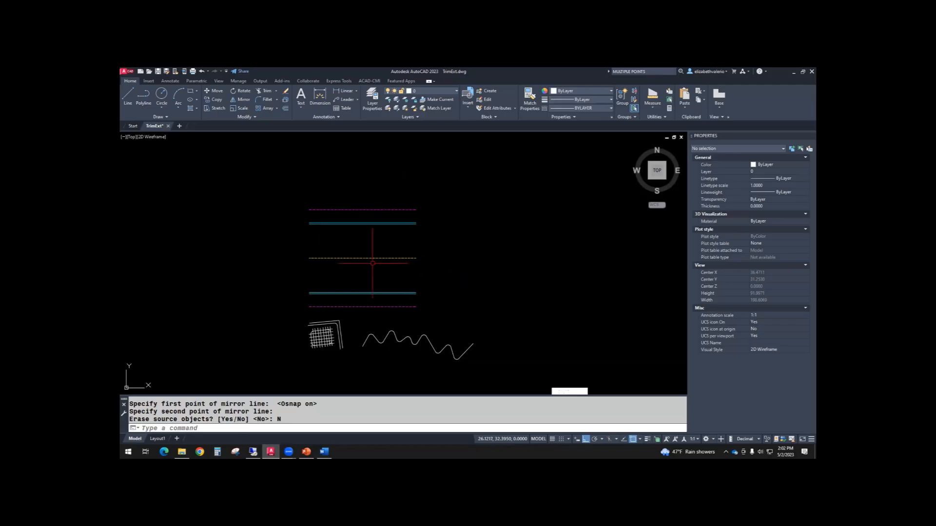
# Step: Start the Offset command for the closed outline with rounded ends, and turn off Ortho and object snap
pyautogui.scroll(-2, 466, 287)
pyautogui.moveTo(466, 287); pyautogui.dragTo(286, 239, button='middle')
pyautogui.moveTo(549, 270)
pyautogui.mouseDown(button='middle')
pyautogui.moveTo(518, 274)
pyautogui.moveTo(478, 299)
pyautogui.mouseUp(button='middle')
pyautogui.scroll(1, 478, 299)
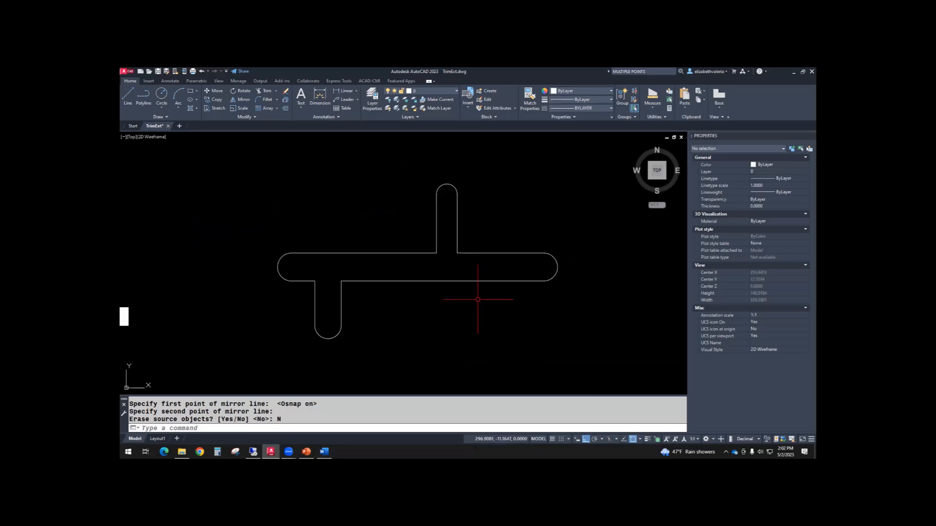
pyautogui.scroll(1, 423, 269)
pyautogui.moveTo(432, 268); pyautogui.dragTo(393, 279, button='middle')
pyautogui.scroll(-1, 406, 277)
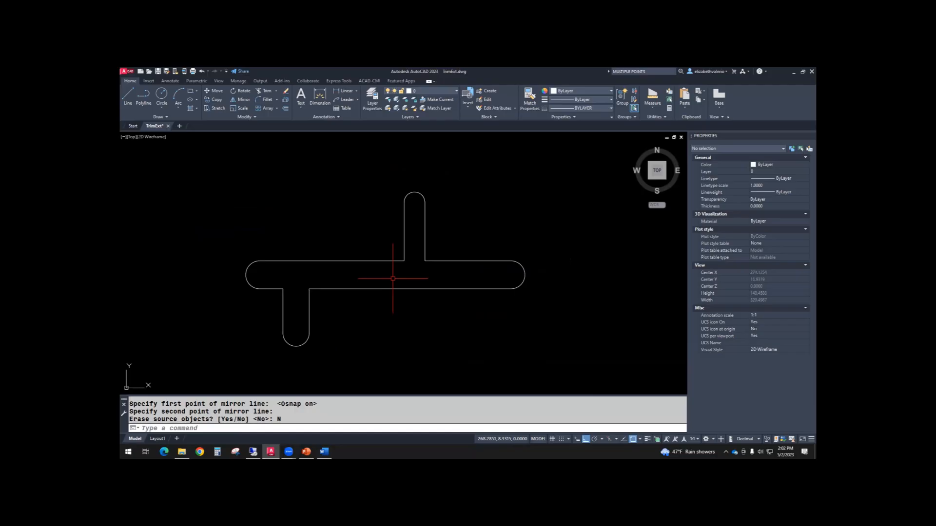
pyautogui.write('O')
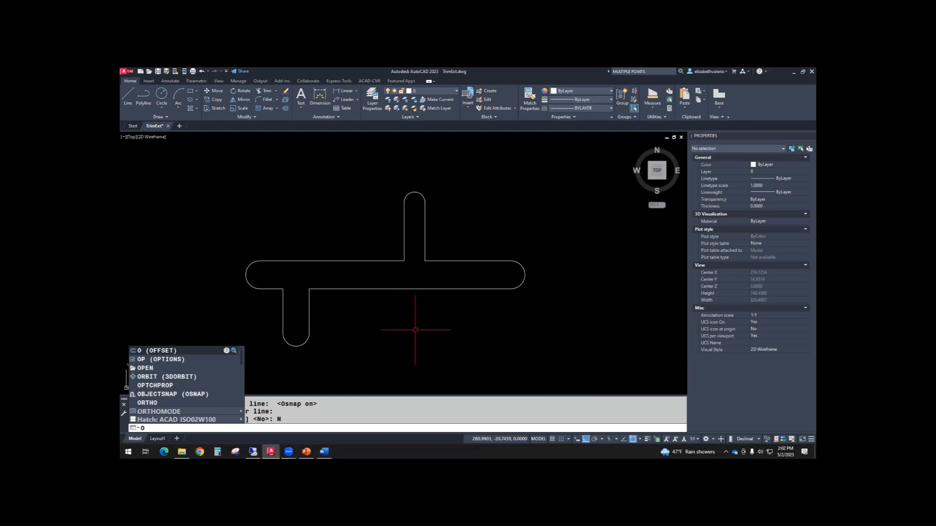
pyautogui.press('Return')
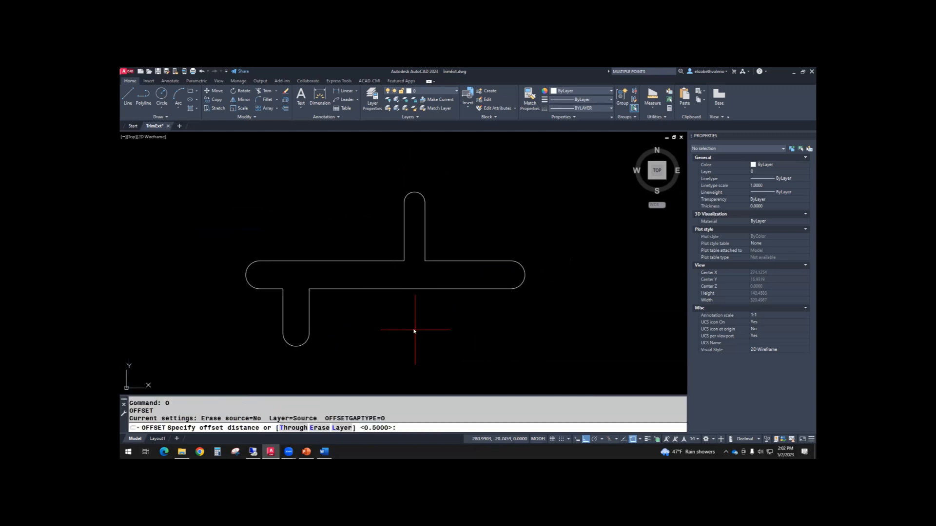
pyautogui.scroll(-4, 536, 282)
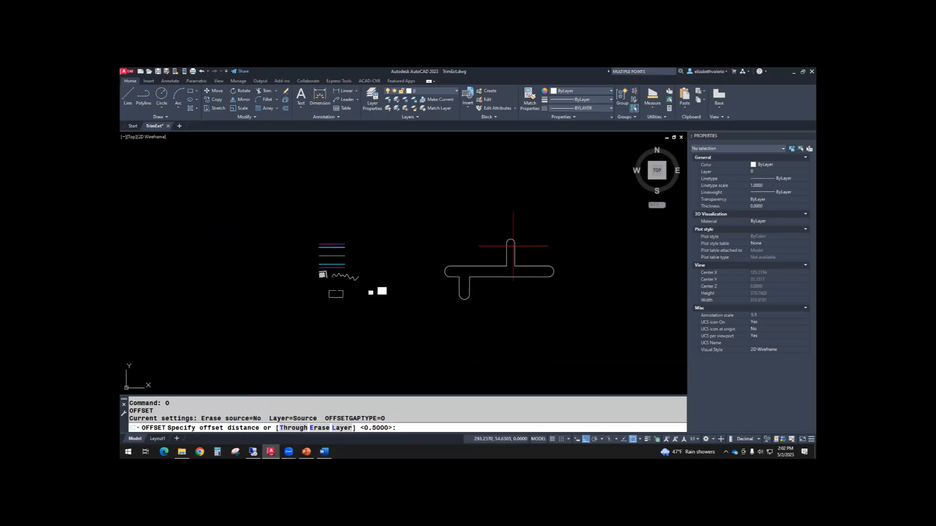
pyautogui.scroll(2, 456, 294)
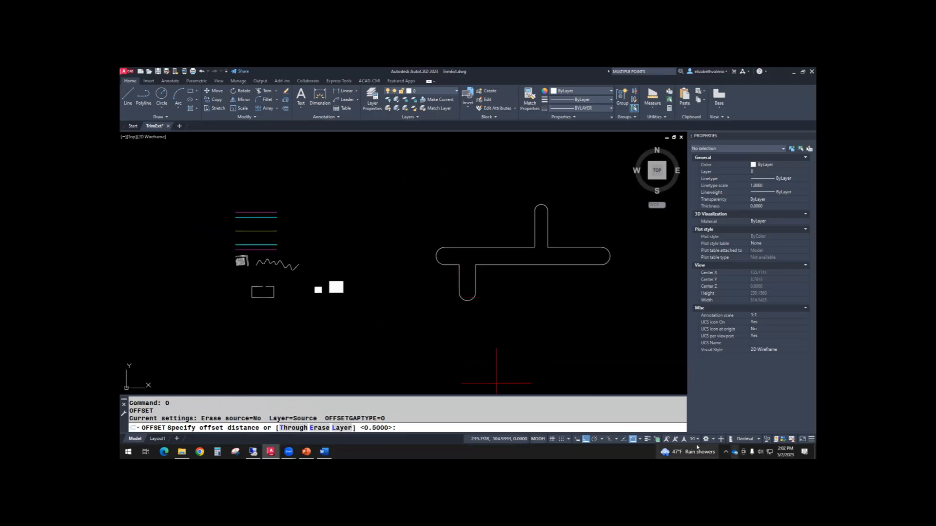
pyautogui.click(585, 439)
pyautogui.click(632, 439)
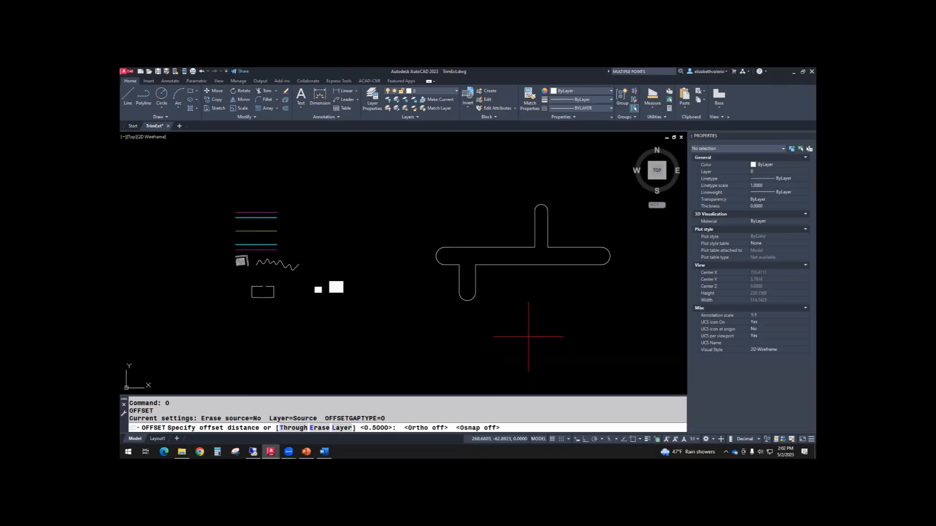
# Step: Offset the closed outline with rounded ends outward by a distance of 2
pyautogui.scroll(4, 539, 273)
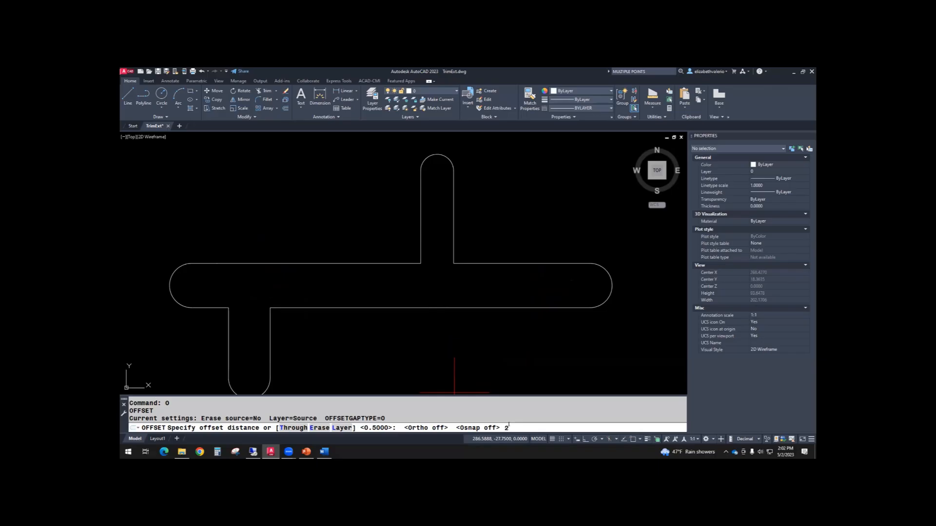
pyautogui.press('Return')
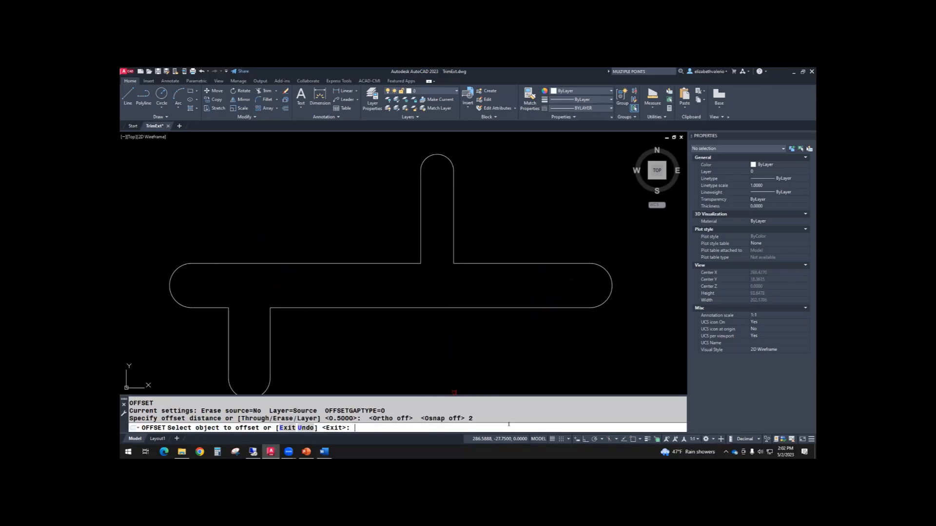
pyautogui.scroll(-2, 376, 245)
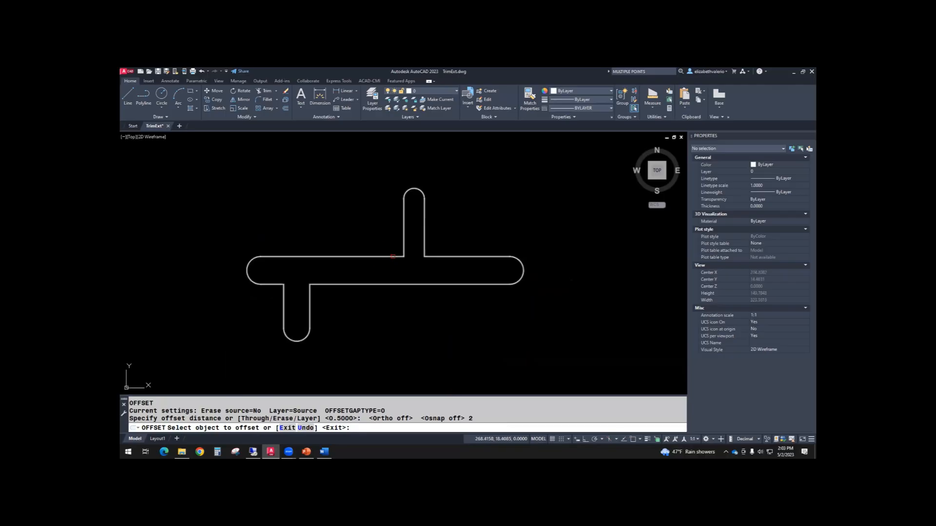
pyautogui.click(393, 256)
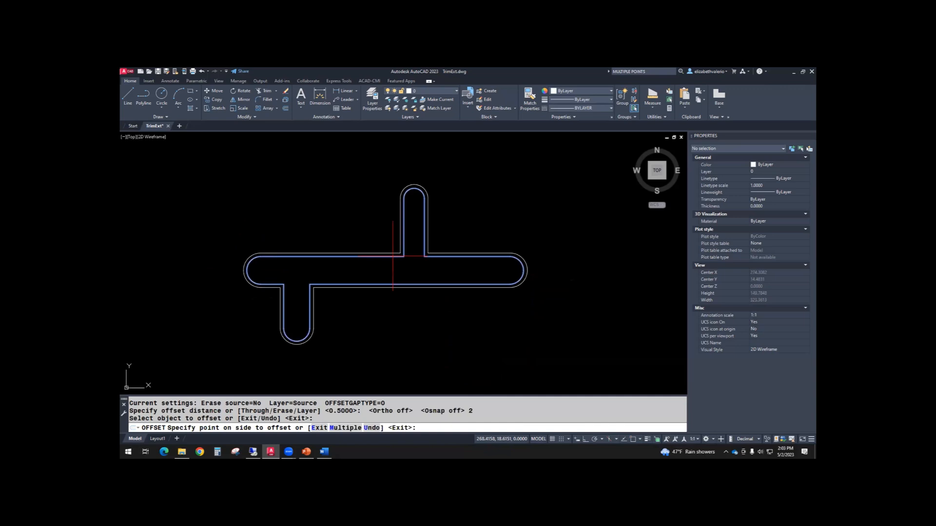
pyautogui.scroll(2, 393, 257)
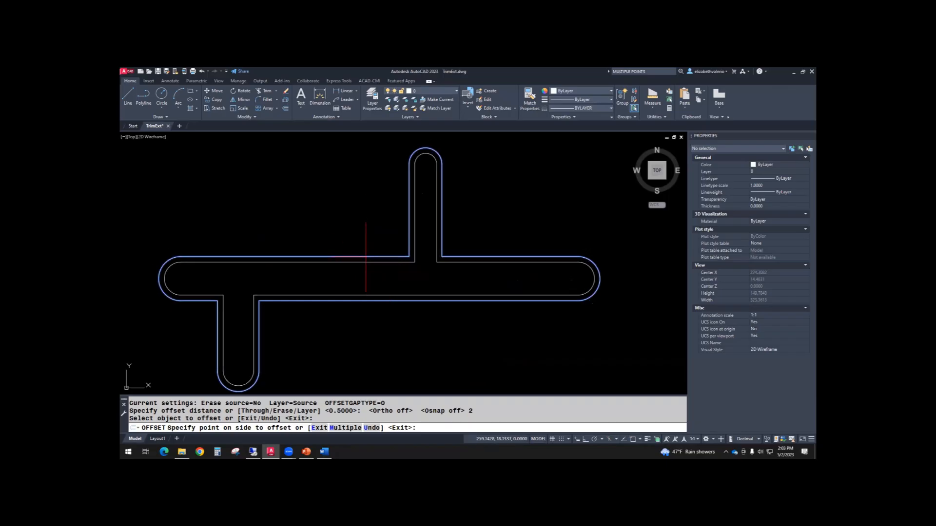
pyautogui.click(322, 193)
pyautogui.press('Escape')
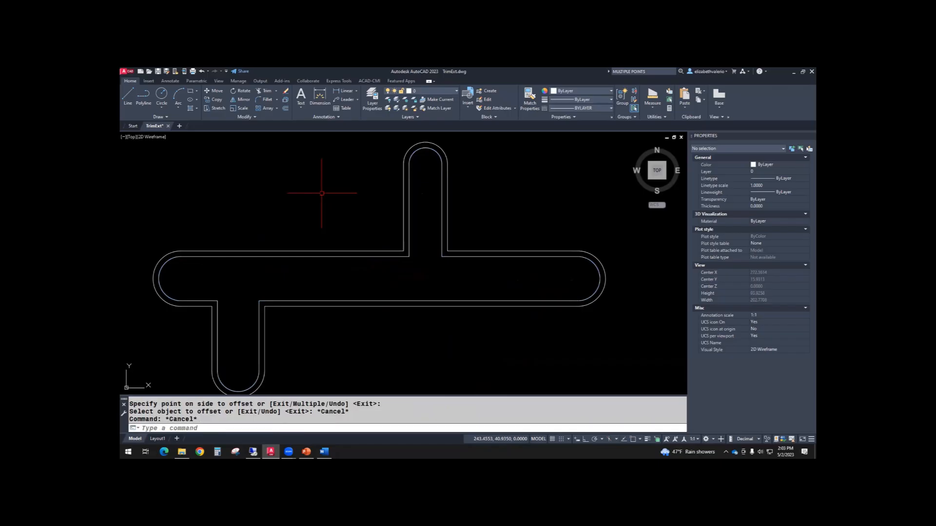
# Step: Offset the outer of the two closed outlines outward five times at a distance of 2, using the Multiple option
pyautogui.scroll(-2, 461, 330)
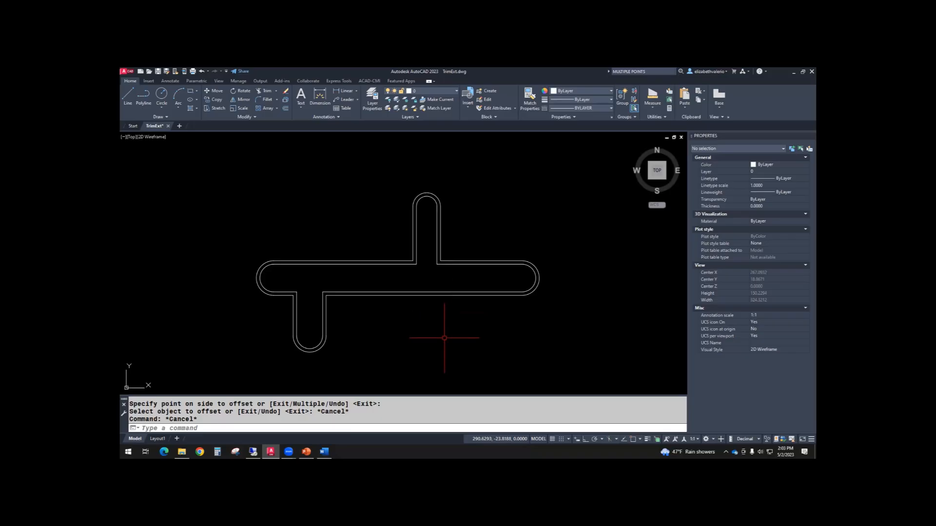
pyautogui.write('O')
pyautogui.press('Return')
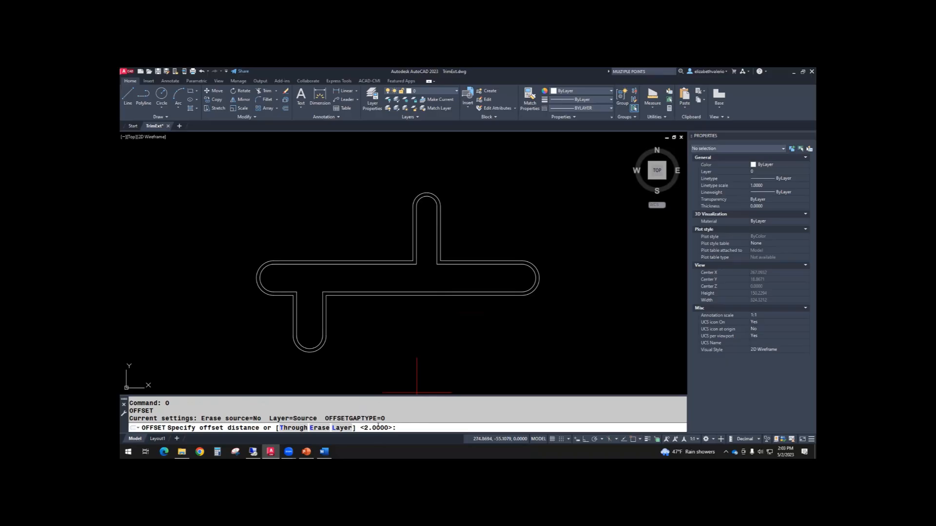
pyautogui.press('Return')
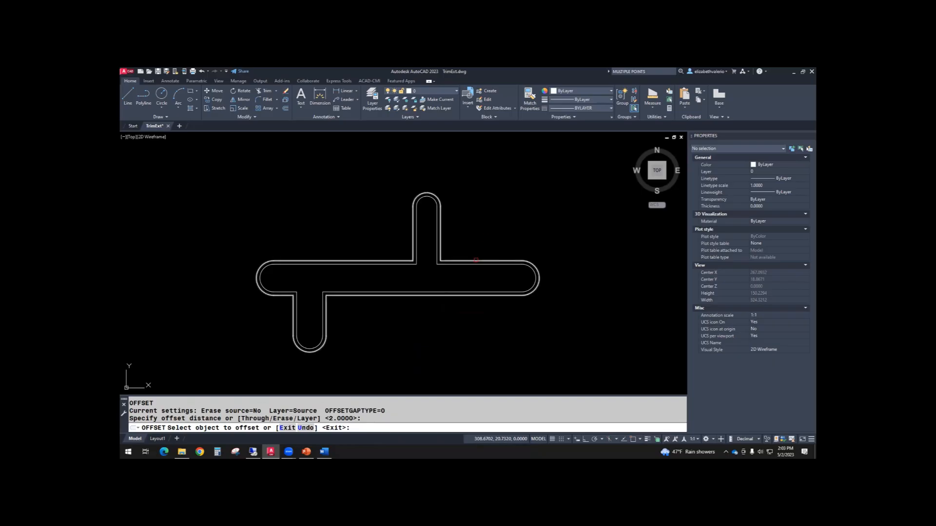
pyautogui.click(476, 260)
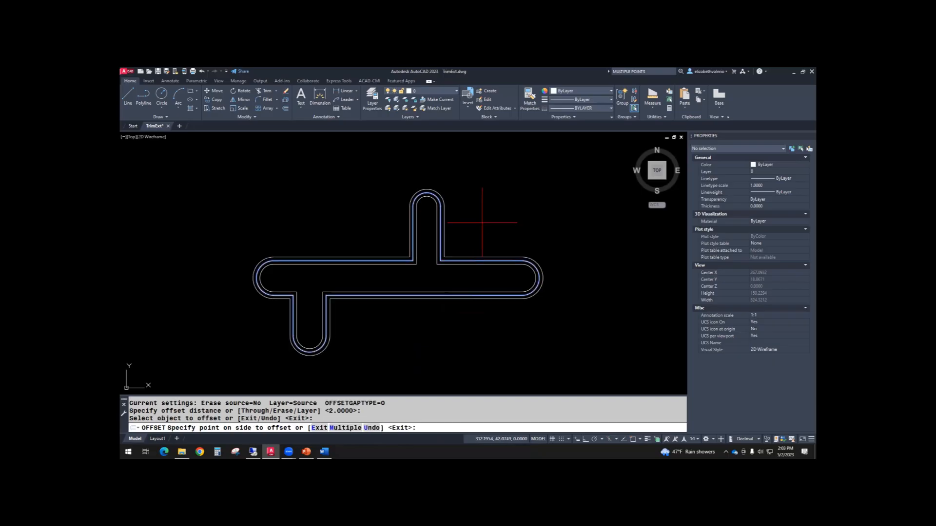
pyautogui.click(339, 428)
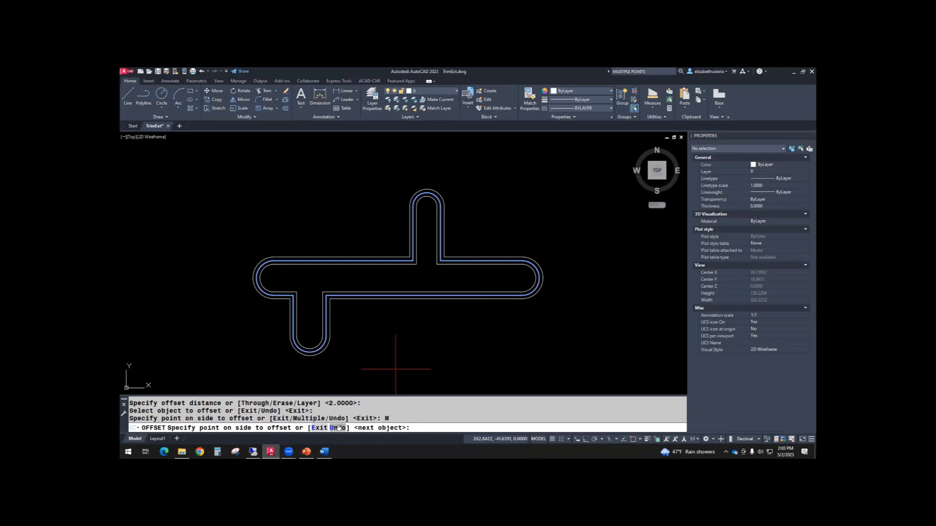
pyautogui.click(506, 208)
pyautogui.click(508, 197)
pyautogui.click(510, 196)
pyautogui.click(513, 194)
pyautogui.click(517, 190)
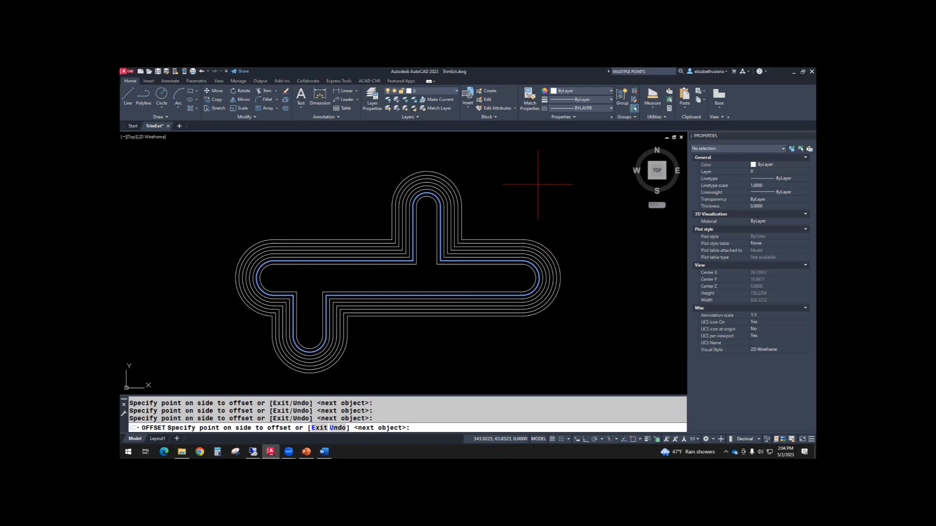
pyautogui.press('Escape')
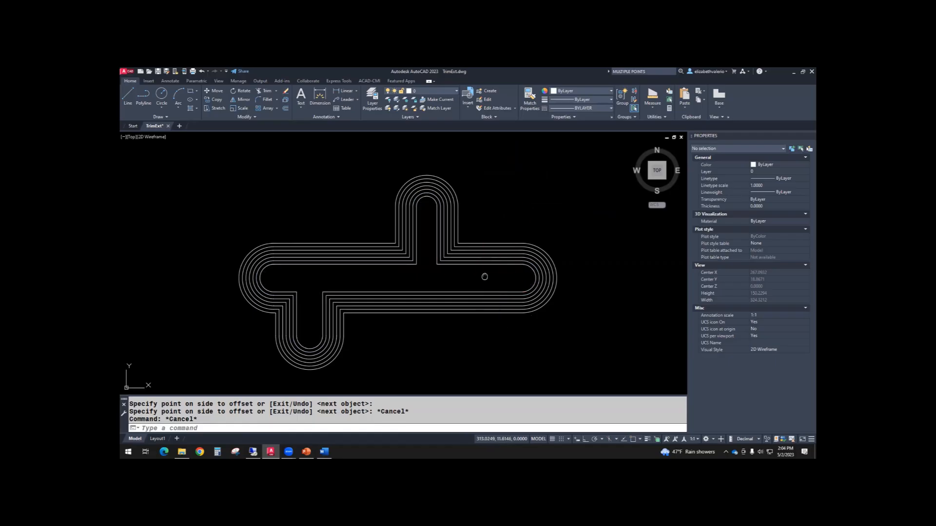
# Step: Offset the outermost outline outward with the Through option, using a point just outside its upper straight edge
pyautogui.moveTo(485, 274); pyautogui.dragTo(493, 278, button='middle')
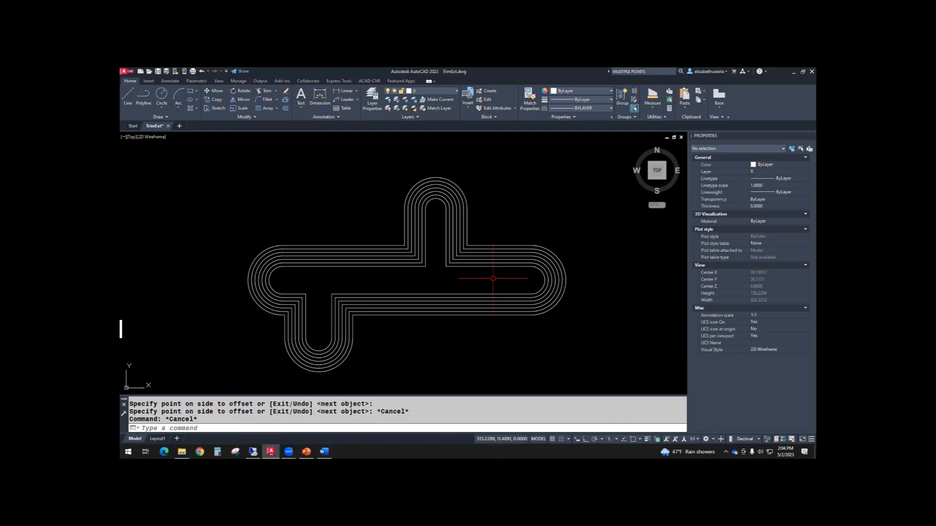
pyautogui.write('o')
pyautogui.press('Return')
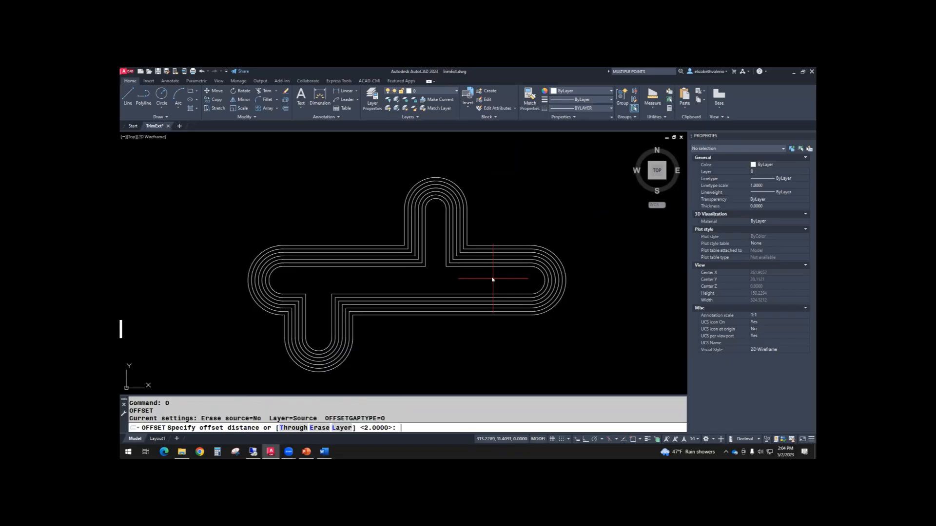
pyautogui.click(293, 428)
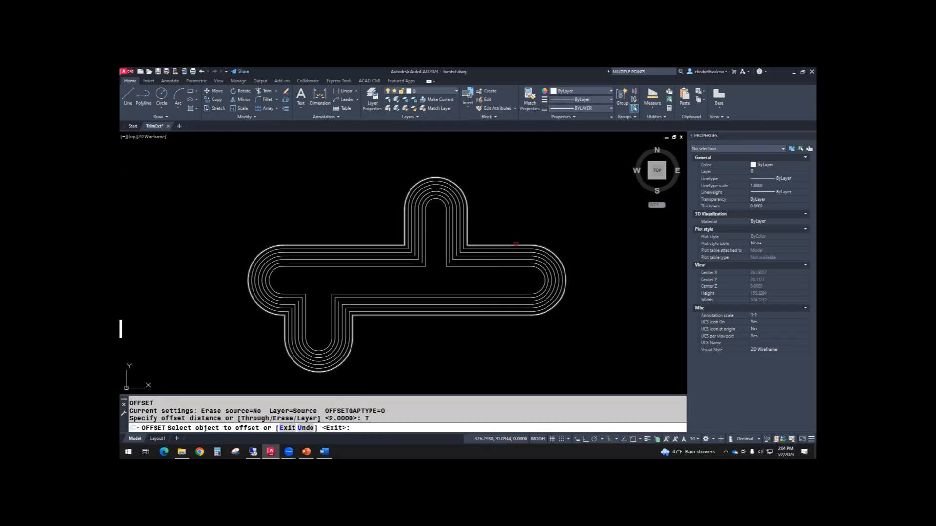
pyautogui.click(515, 244)
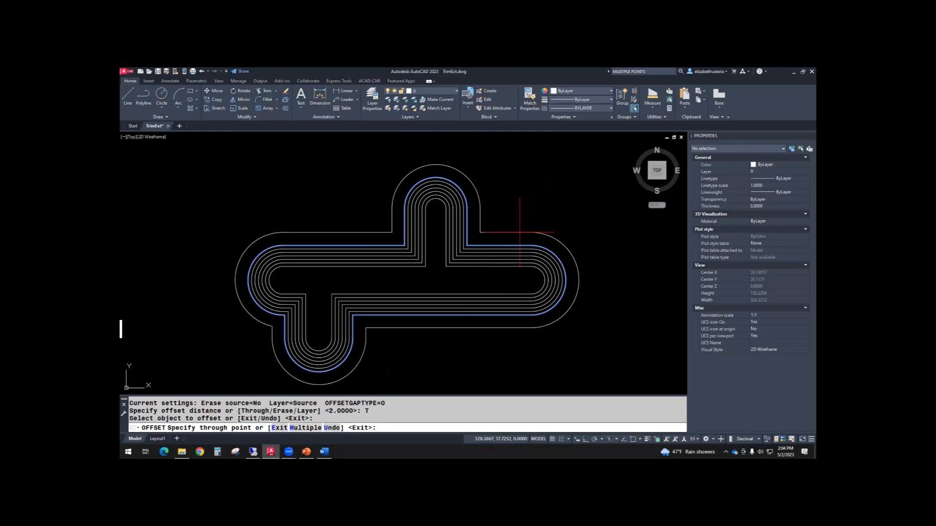
pyautogui.click(520, 233)
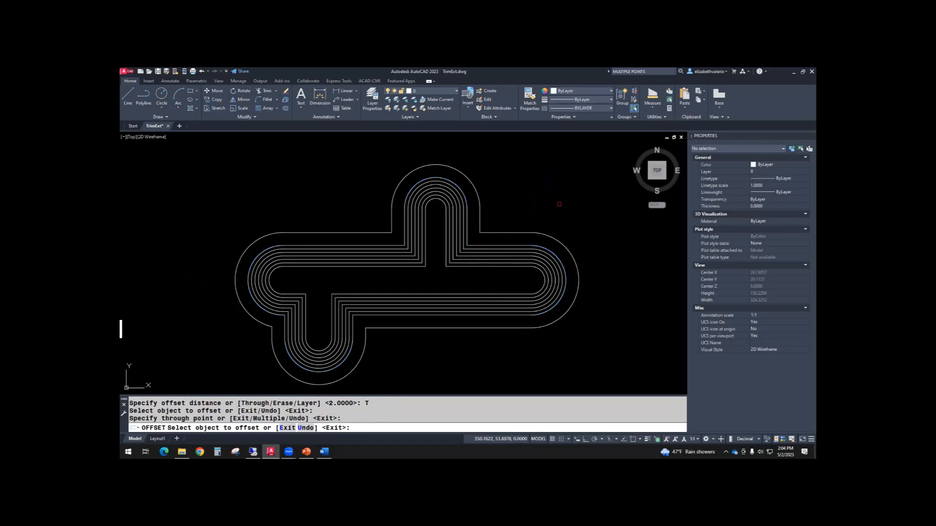
pyautogui.press('Escape')
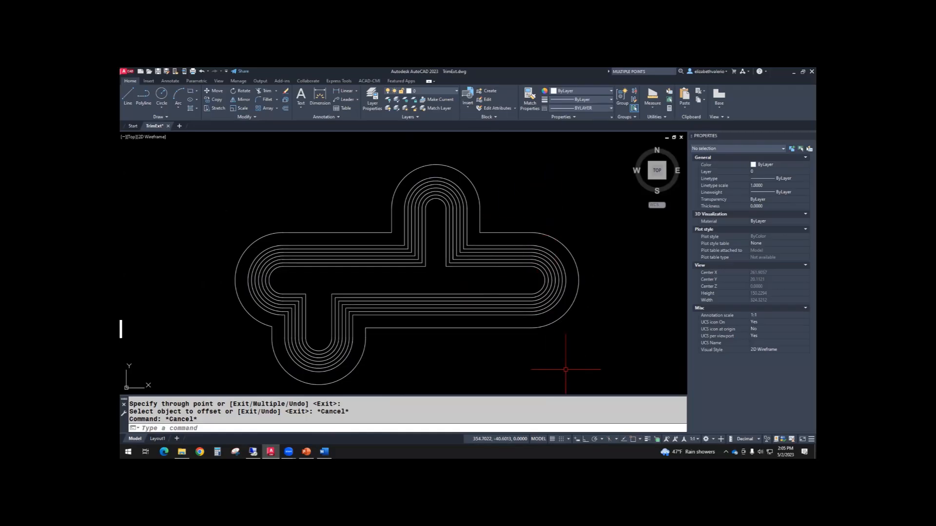
# Step: Set the Offset distance by picking from the outermost outline's inside corner endpoint perpendicular to the neighbouring outline's horizontal edge
pyautogui.write('o')
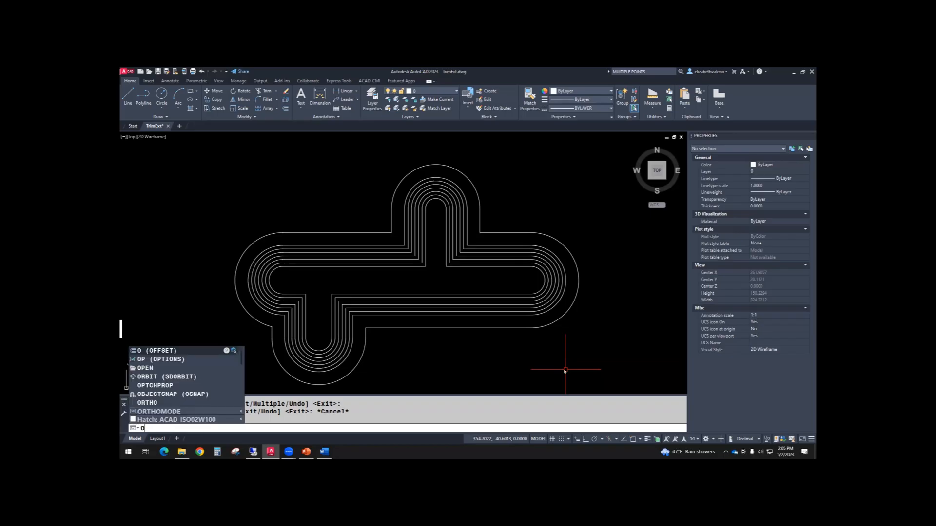
pyautogui.press('Return')
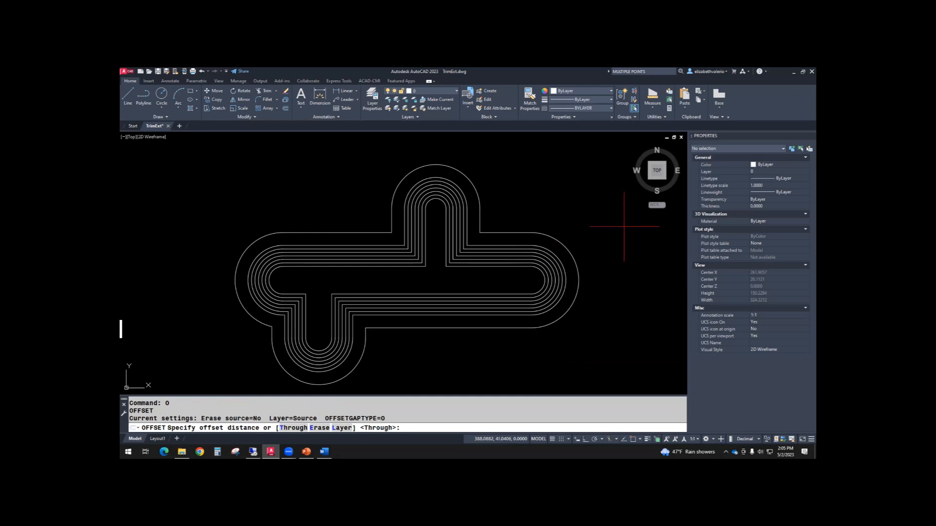
pyautogui.scroll(4, 486, 240)
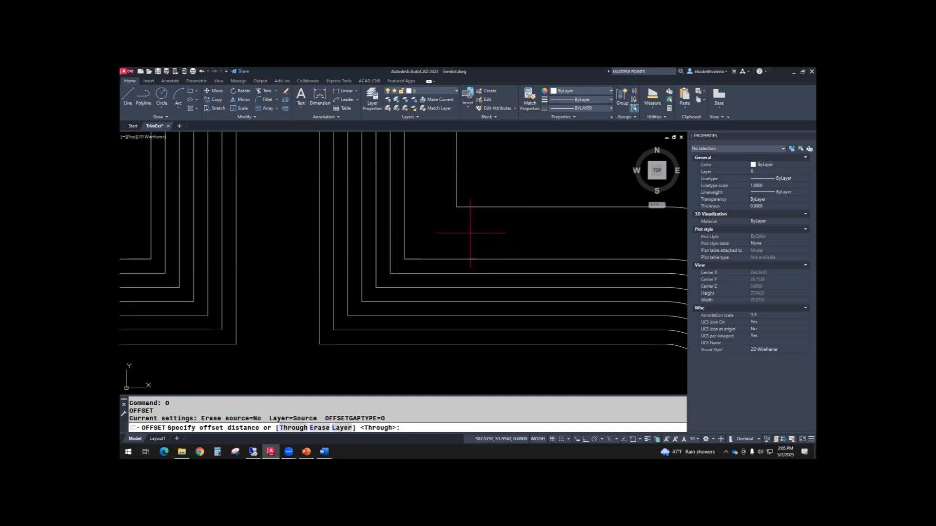
pyautogui.scroll(2, 473, 230)
pyautogui.write('END')
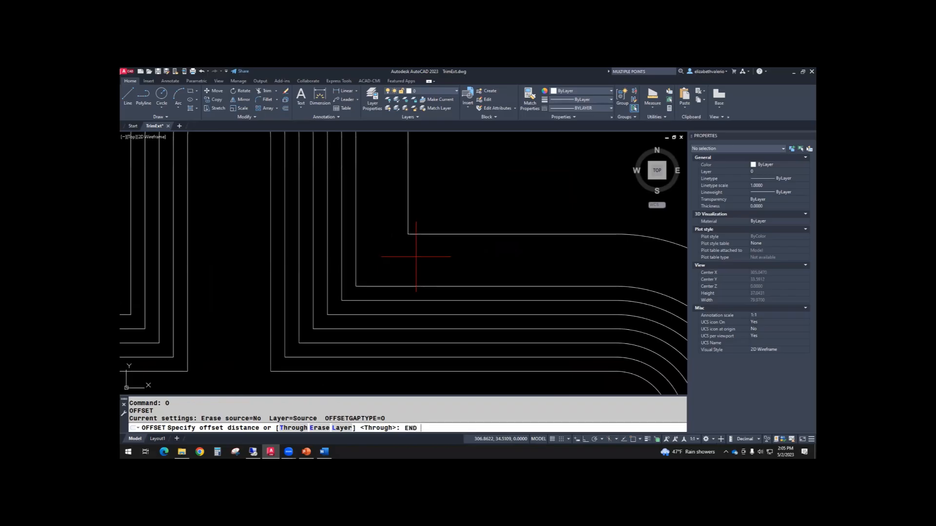
pyautogui.press('Return')
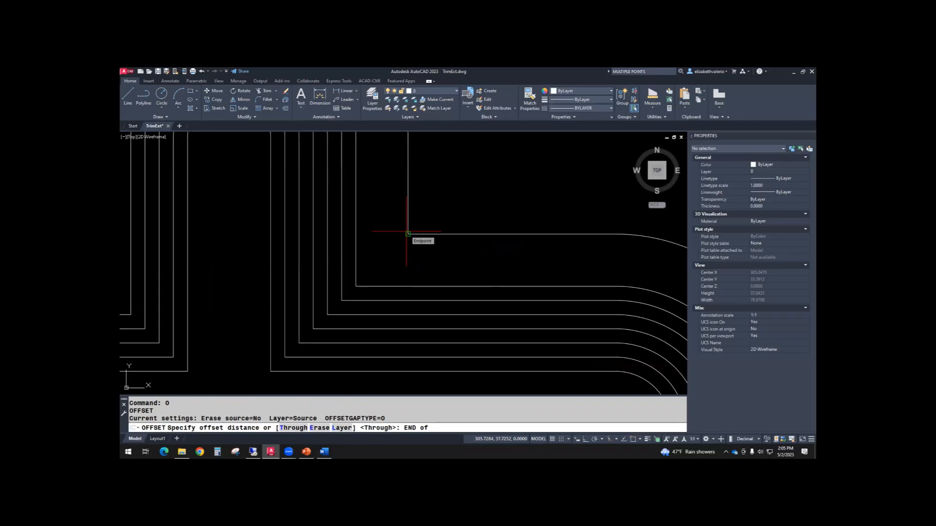
pyautogui.click(408, 234)
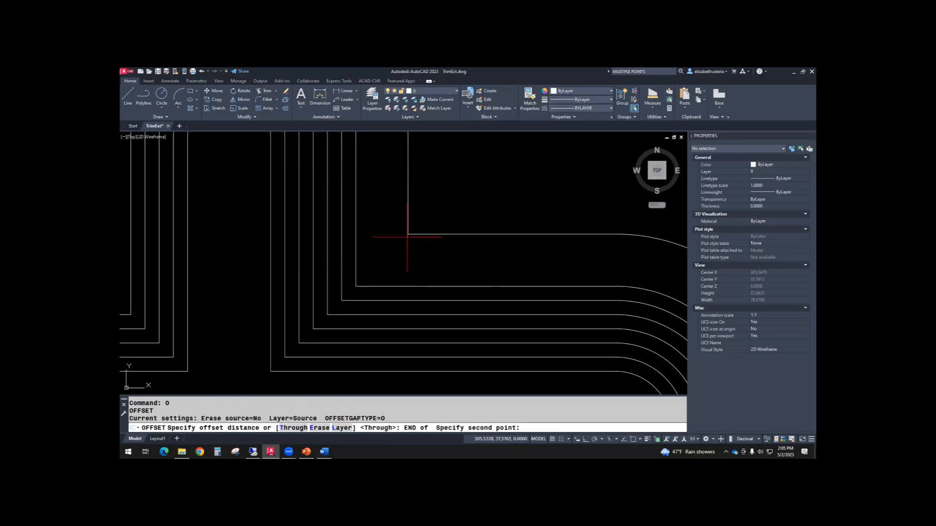
pyautogui.keyDown('shift'); pyautogui.rightClick(413, 264); pyautogui.keyUp('shift')
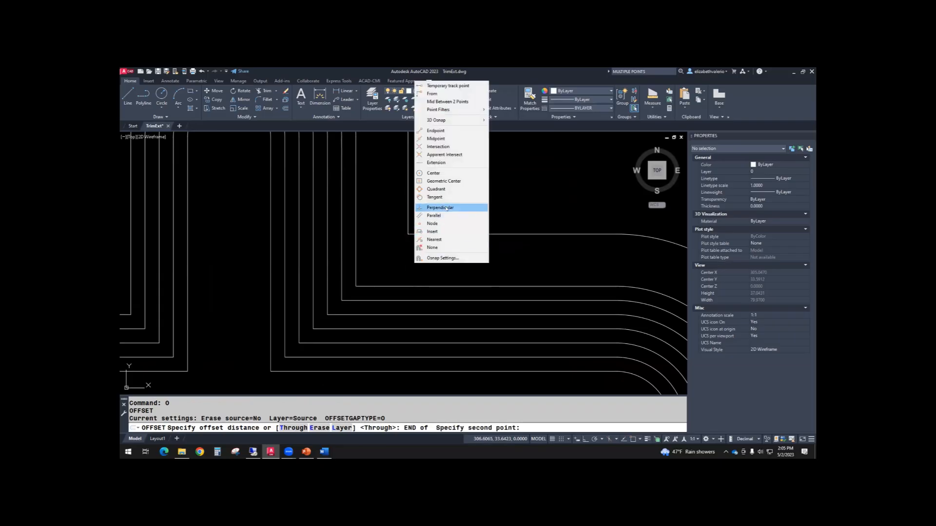
pyautogui.click(447, 209)
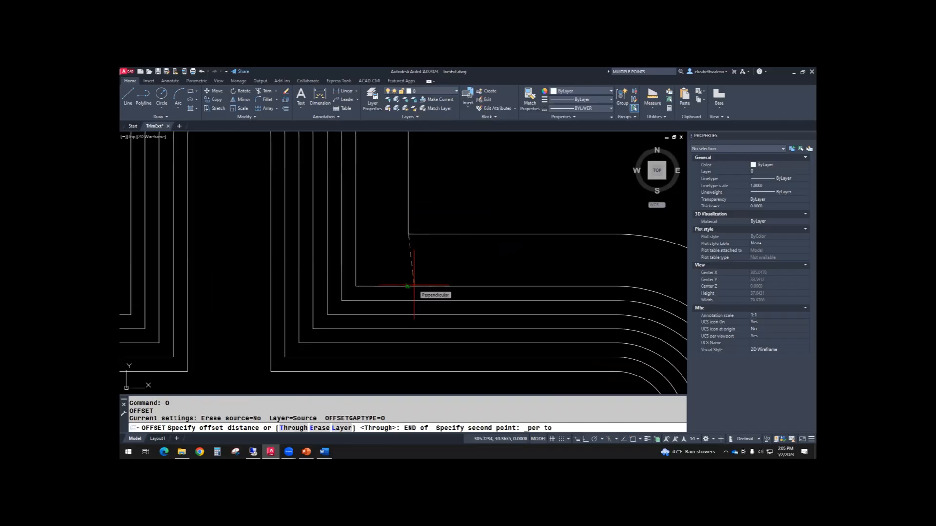
pyautogui.click(413, 286)
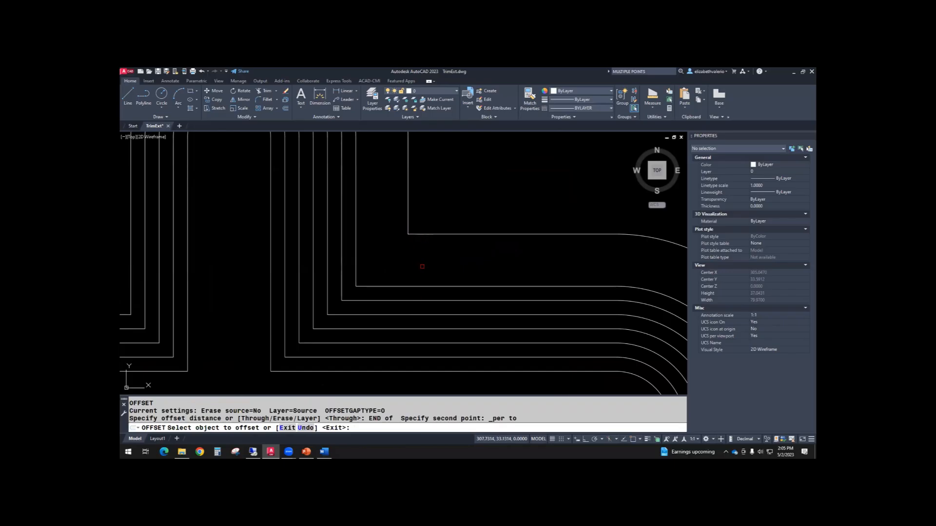
# Step: Offset the outermost outline outward by the picked distance, and repeat the offset on the resulting outline
pyautogui.scroll(-4, 422, 267)
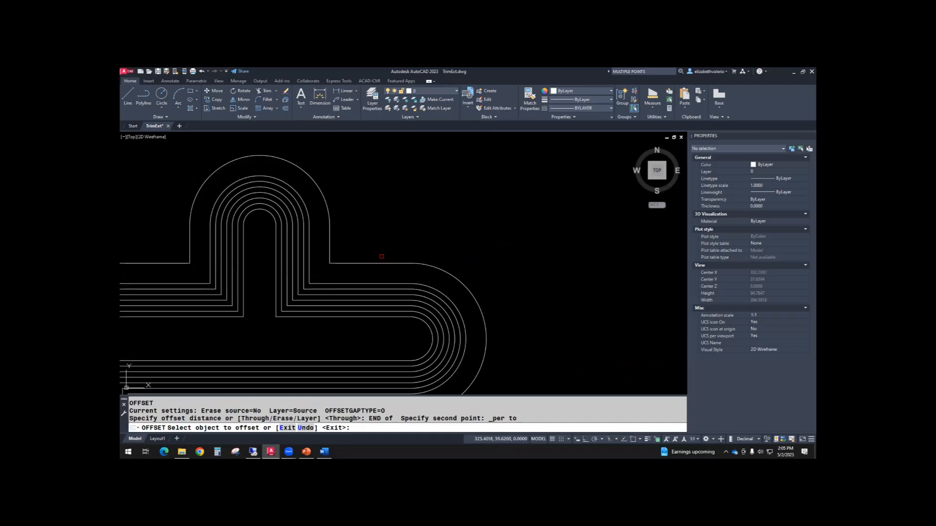
pyautogui.click(377, 264)
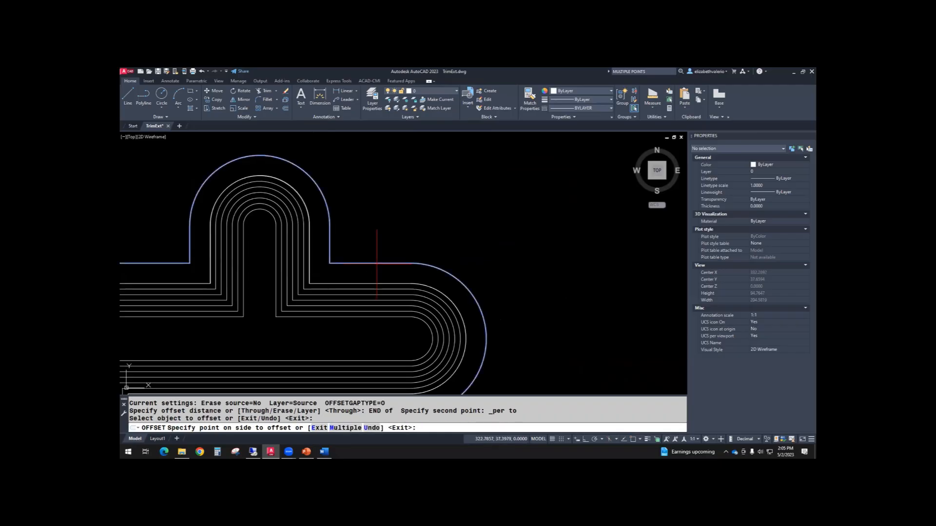
pyautogui.click(389, 209)
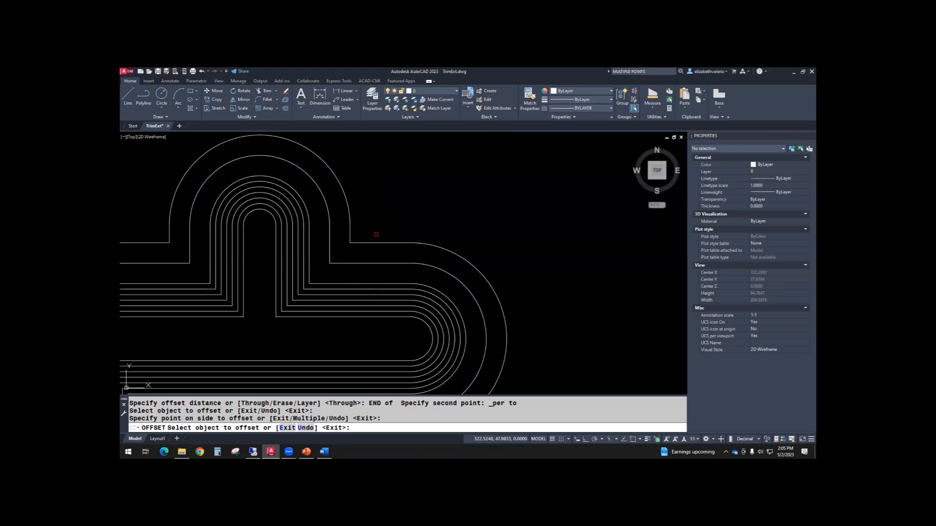
pyautogui.click(374, 242)
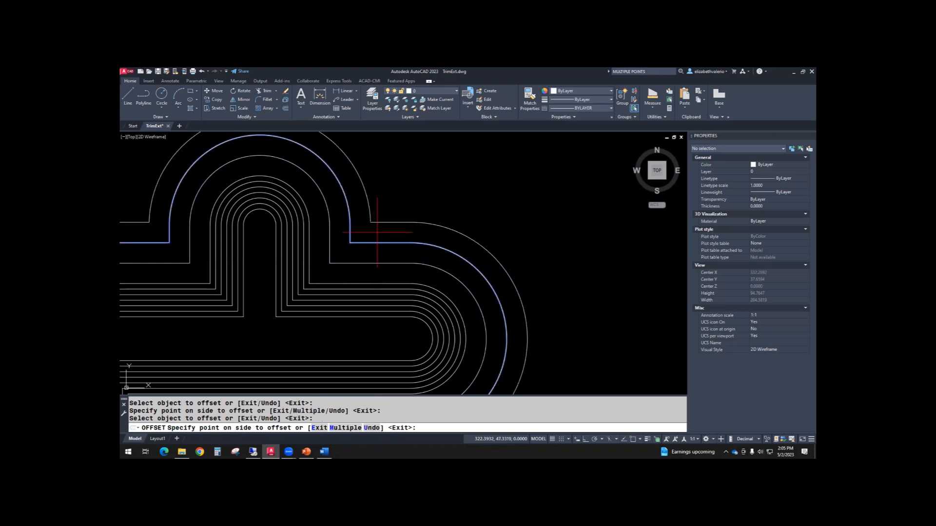
pyautogui.click(398, 202)
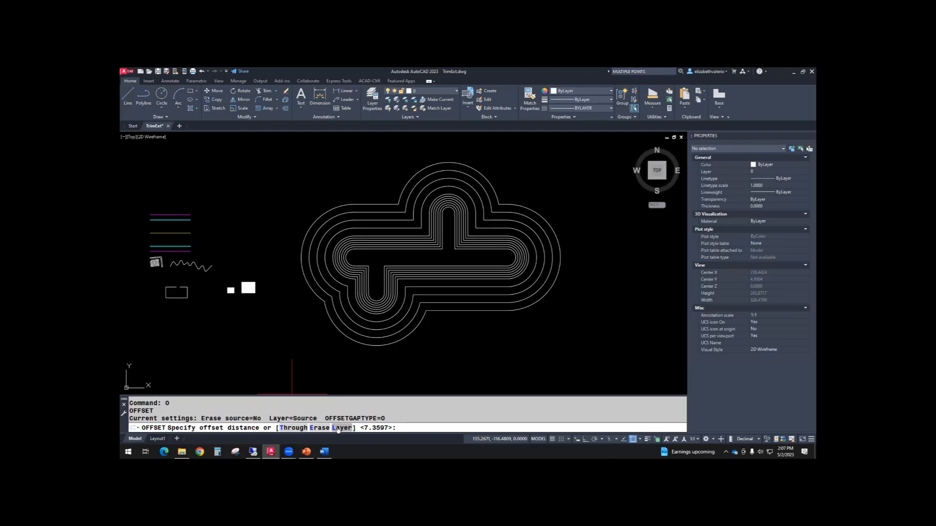
pyautogui.press('Escape')
pyautogui.press('Escape')
pyautogui.press('Escape')
pyautogui.moveTo(476, 372)
pyautogui.mouseDown(button='middle')
pyautogui.moveTo(455, 353)
pyautogui.moveTo(501, 349)
pyautogui.mouseUp(button='middle')
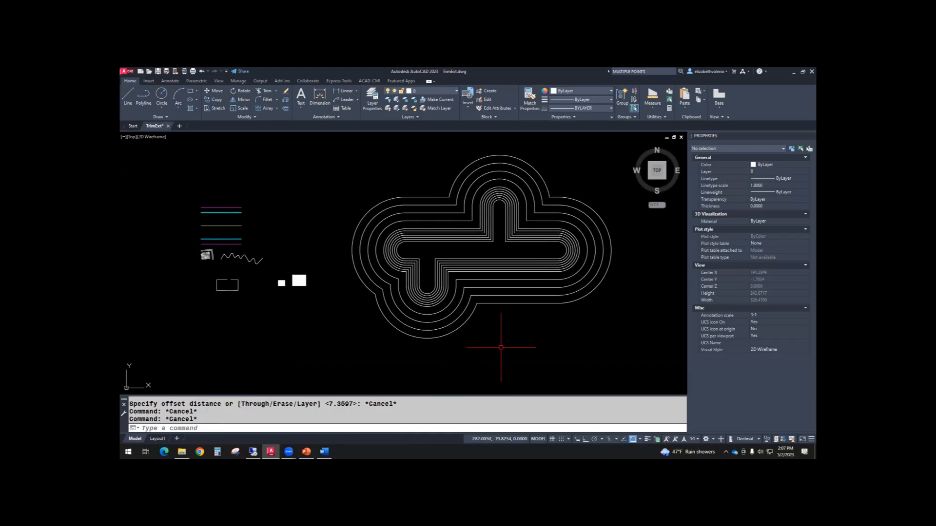
pyautogui.moveTo(349, 326)
pyautogui.mouseDown(button='middle')
pyautogui.moveTo(430, 285)
pyautogui.moveTo(404, 320)
pyautogui.mouseUp(button='middle')
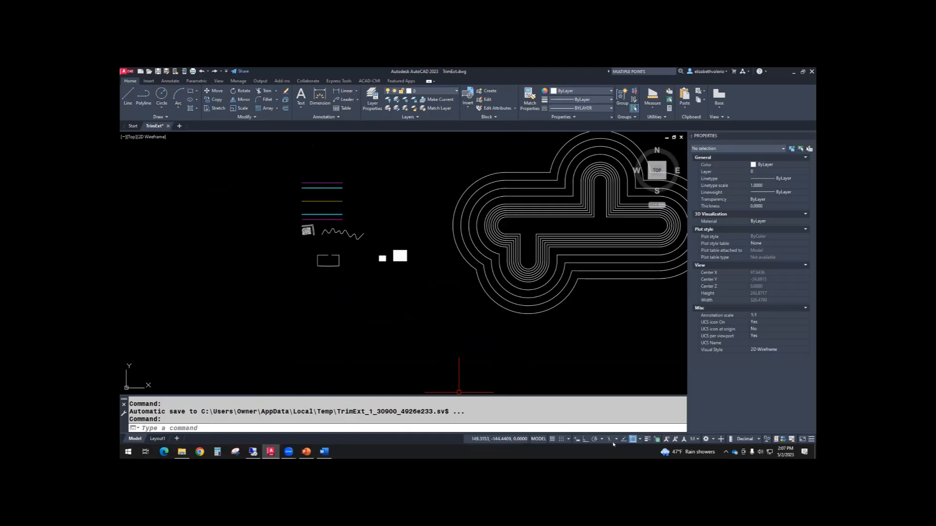
# Step: Turn on polar tracking and object snap tracking, and review the available polar angle increments and object snap modes
pyautogui.click(595, 440)
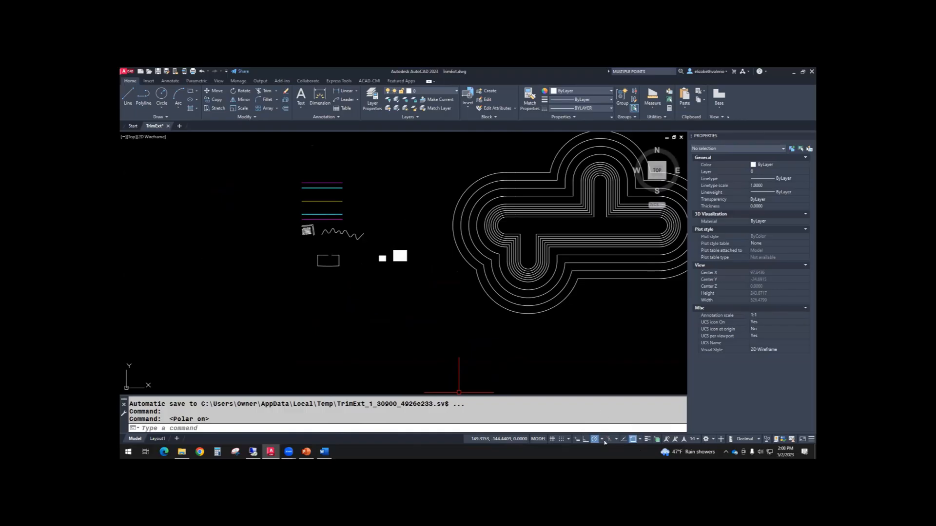
pyautogui.click(602, 439)
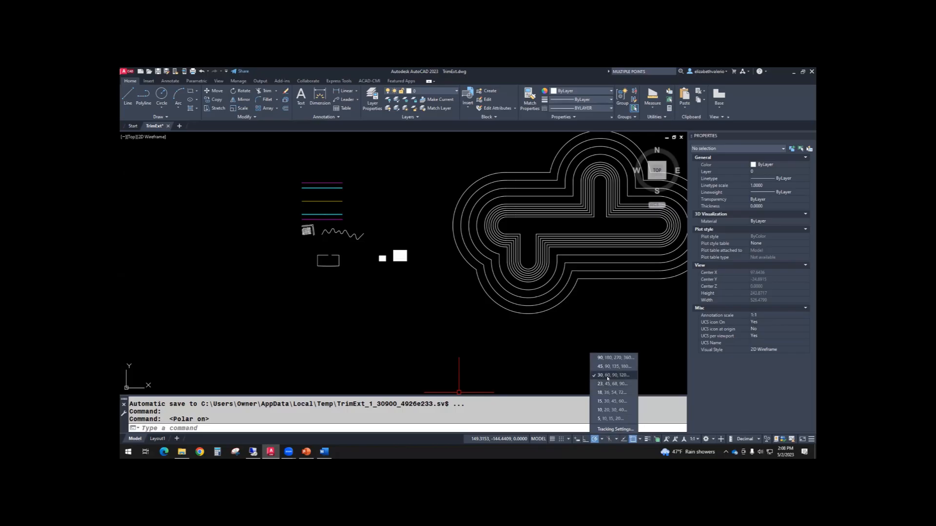
pyautogui.click(608, 336)
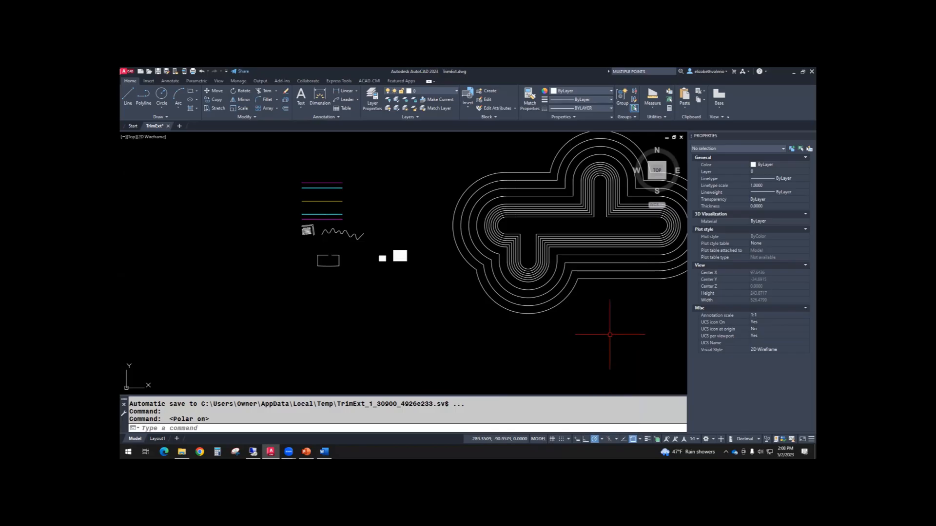
pyautogui.click(641, 439)
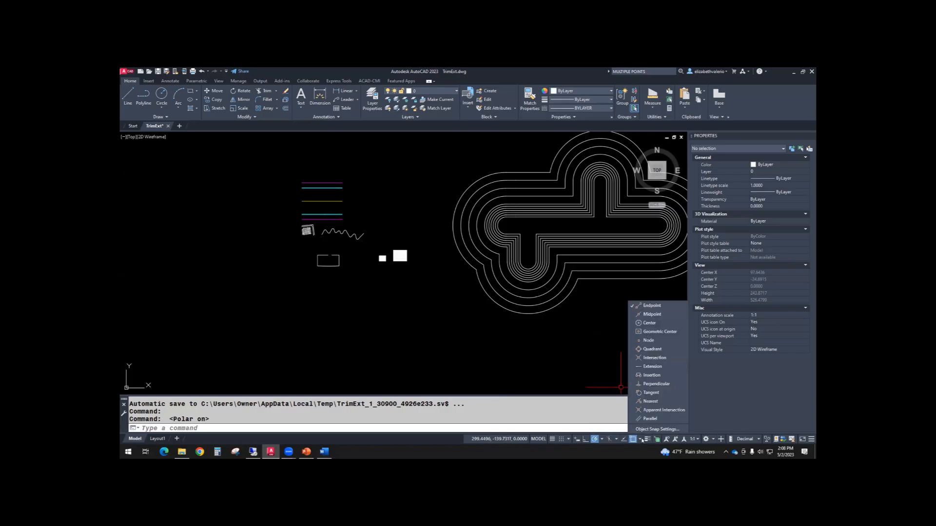
pyautogui.click(599, 359)
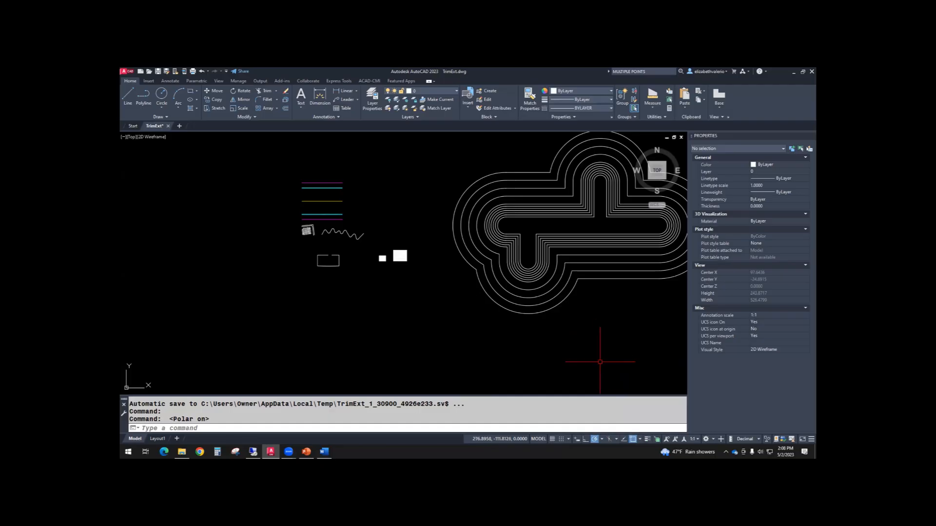
pyautogui.click(623, 440)
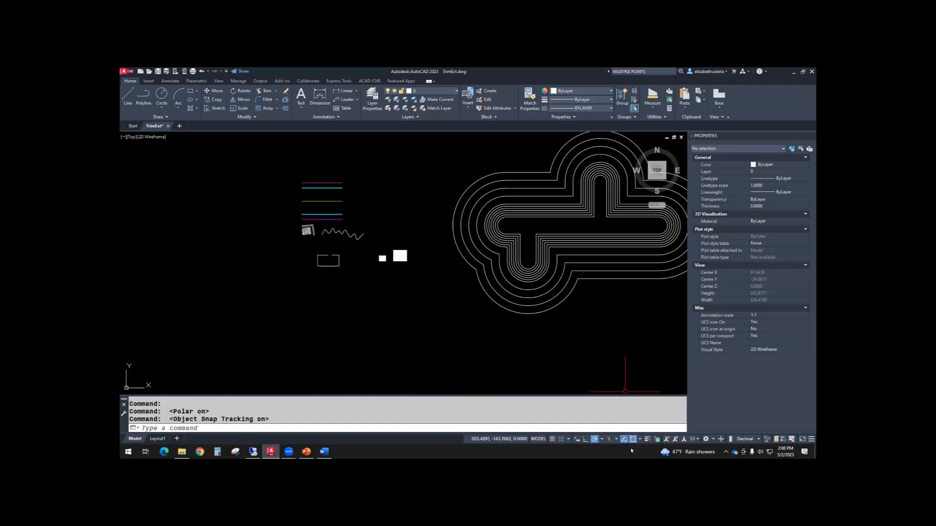
# Step: Close the Properties palette and draw a polyline in empty space for a tree's left side, from the tip down through three sloping, stepped branches
pyautogui.click(812, 135)
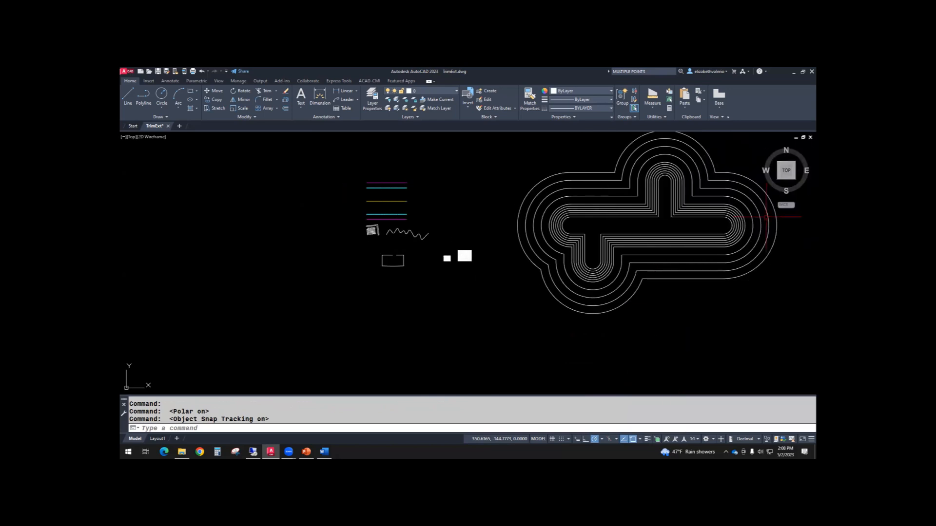
pyautogui.scroll(2, 462, 300)
pyautogui.scroll(6, 378, 267)
pyautogui.moveTo(410, 261); pyautogui.dragTo(414, 257, button='middle')
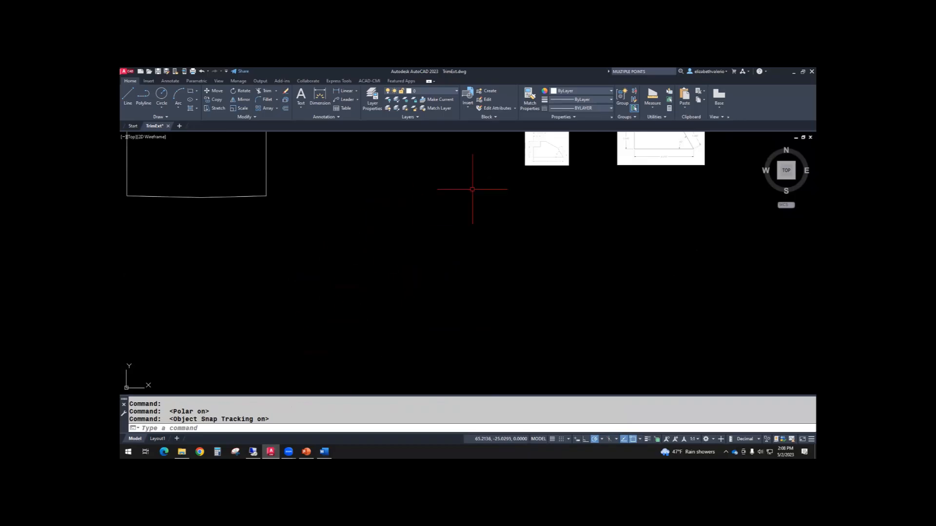
pyautogui.click(143, 95)
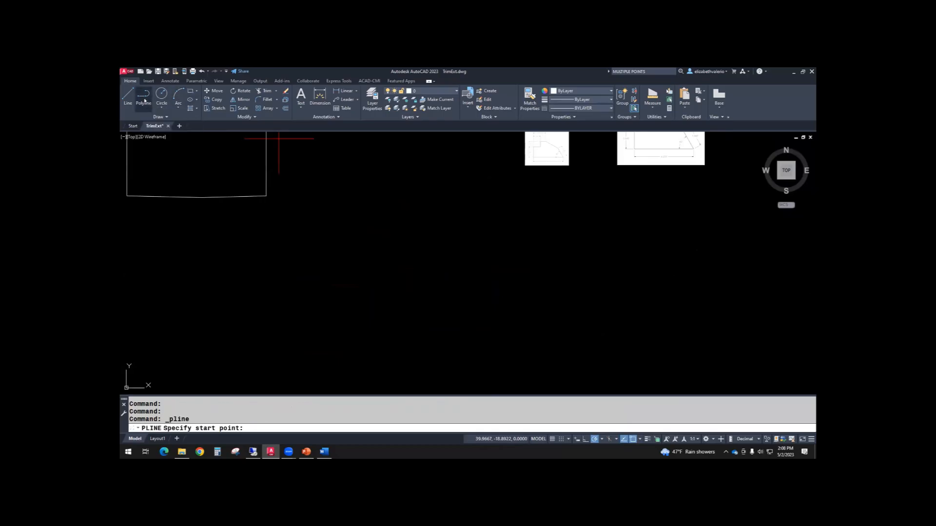
pyautogui.click(402, 216)
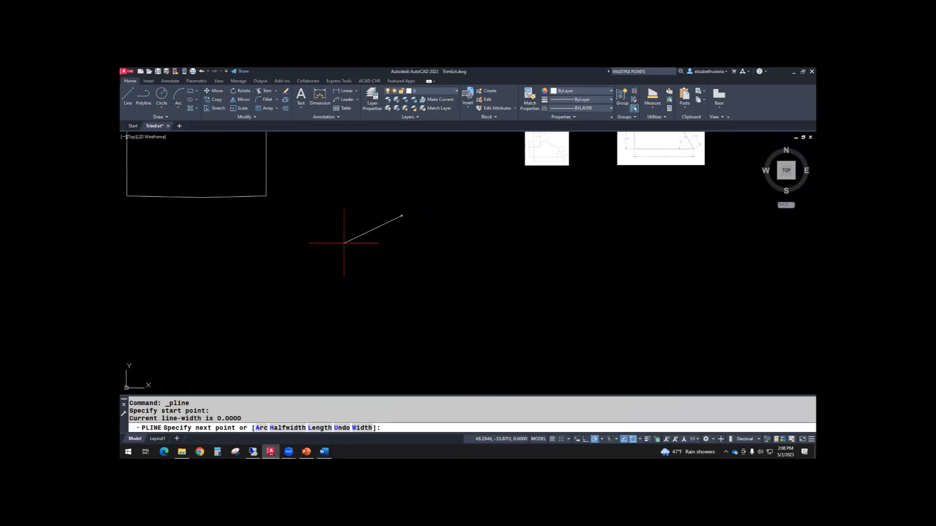
pyautogui.click(386, 244)
pyautogui.click(392, 245)
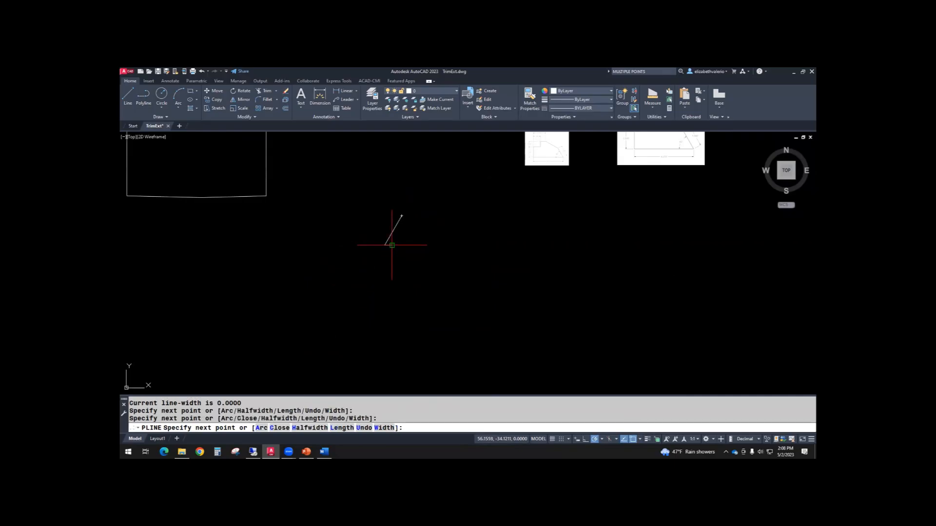
pyautogui.click(376, 271)
pyautogui.click(384, 272)
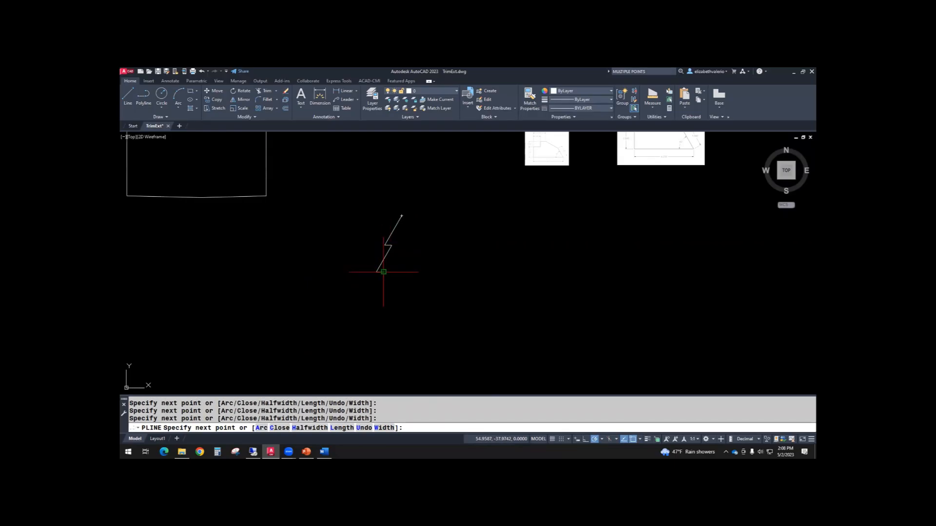
pyautogui.click(366, 303)
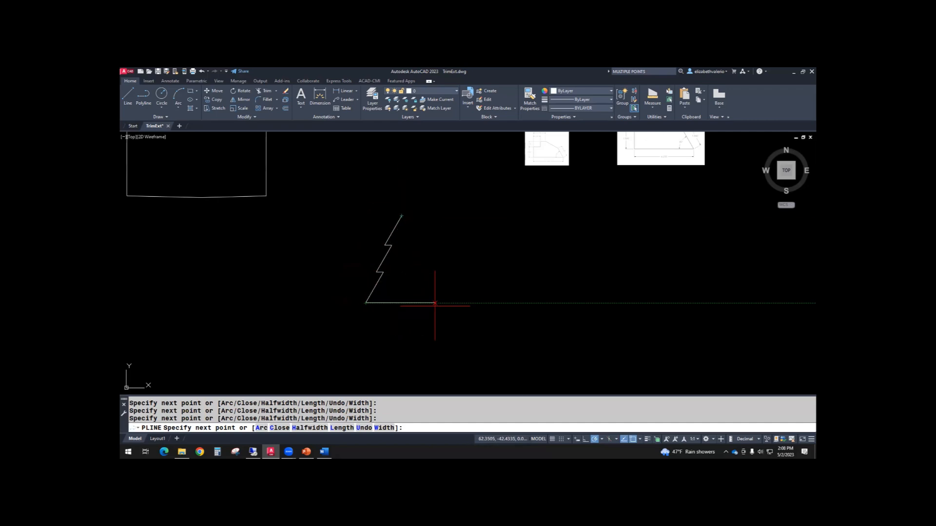
# Step: Continue the polyline with a horizontal lower branch edge, a vertical trunk side about 2.5 units long, and a trunk base ending directly below the tip
pyautogui.click(394, 303)
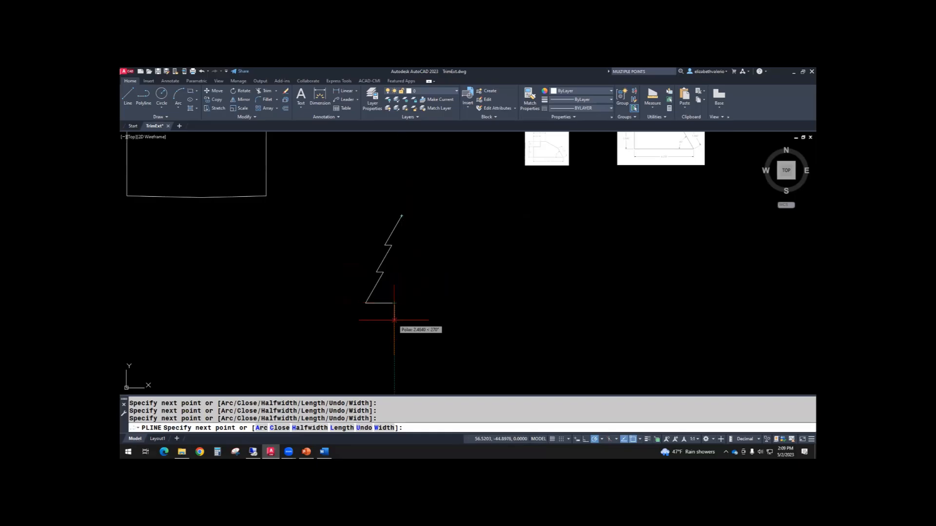
pyautogui.click(394, 320)
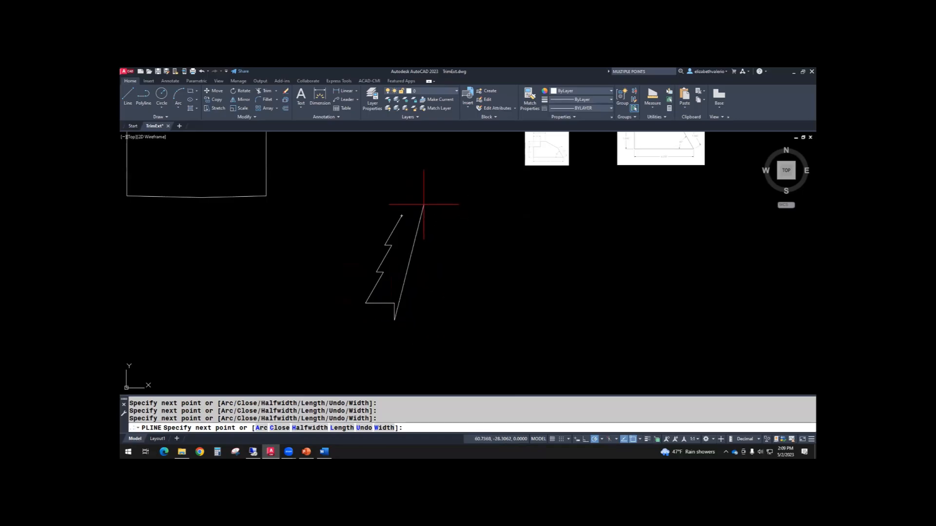
pyautogui.click(402, 214)
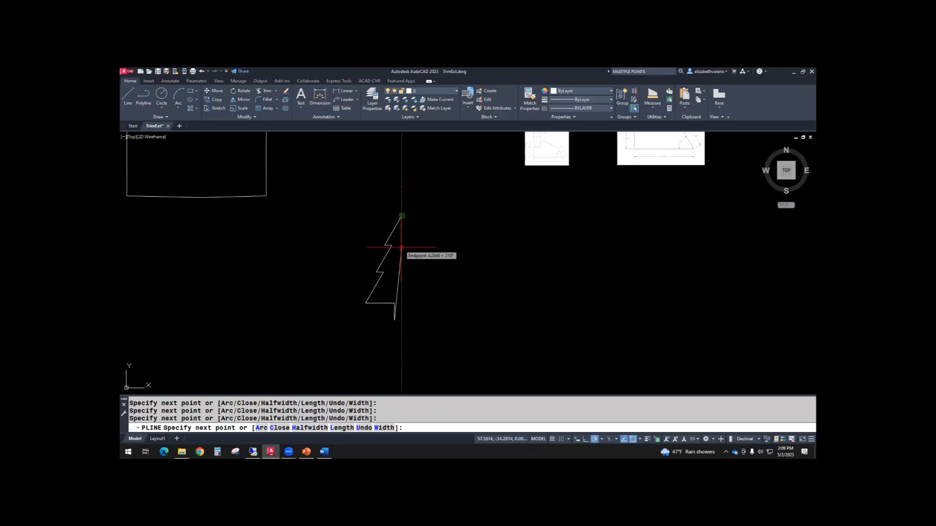
pyautogui.click(401, 321)
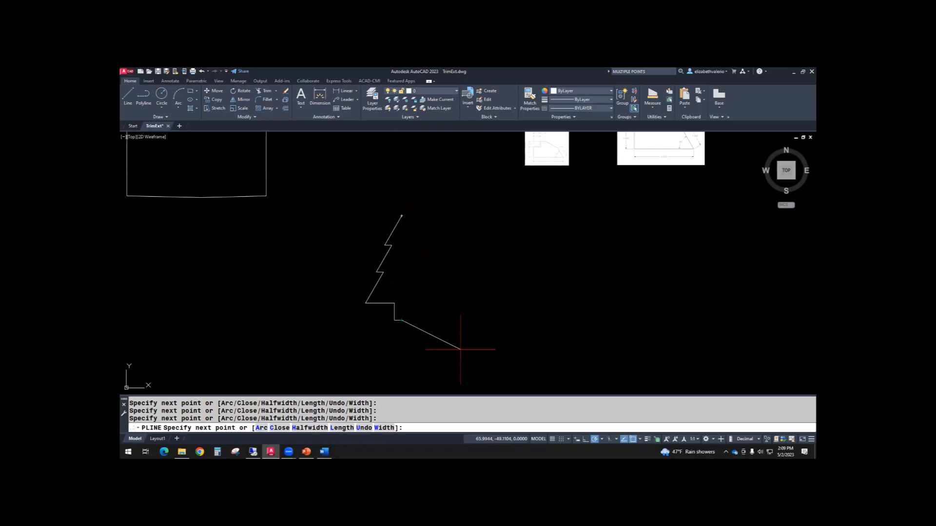
pyautogui.press('Escape')
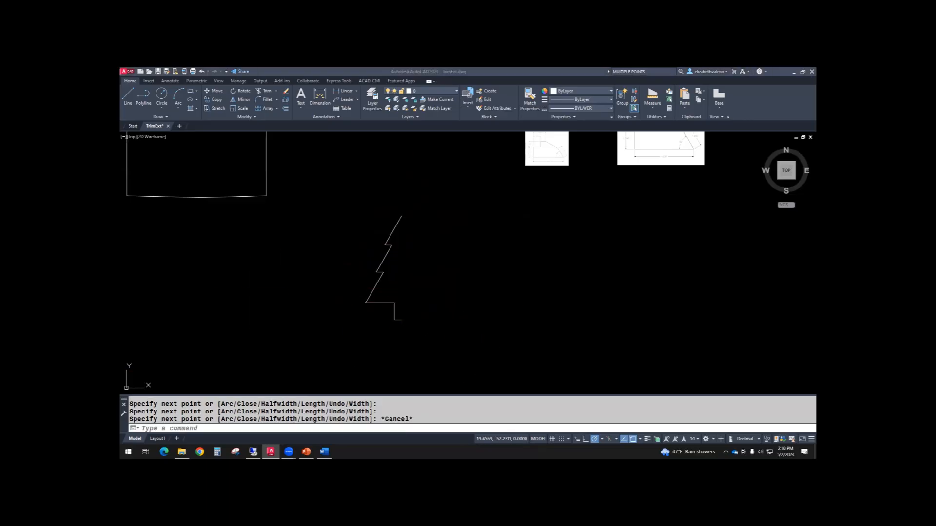
# Step: Mirror the half-tree polyline about the vertical line from its tip to the trunk base's endpoint, keeping the source object
pyautogui.click(471, 278)
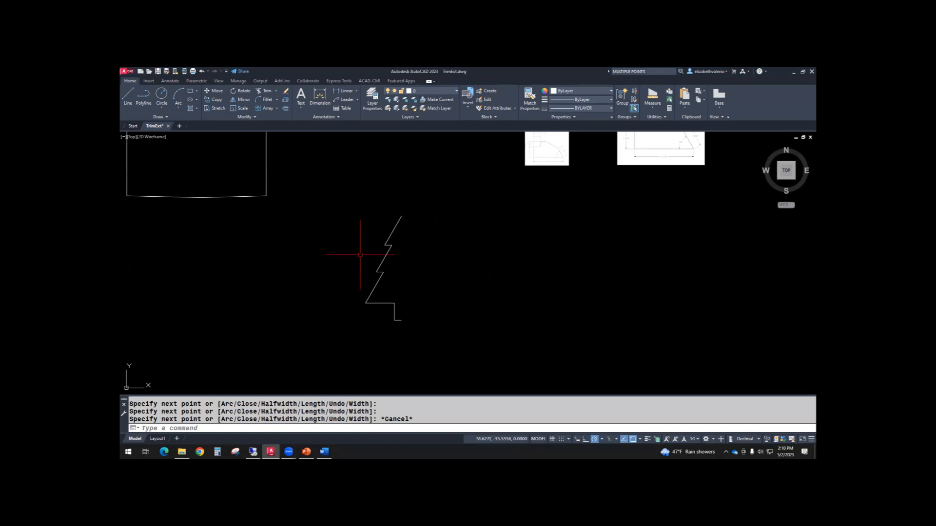
pyautogui.write('MI')
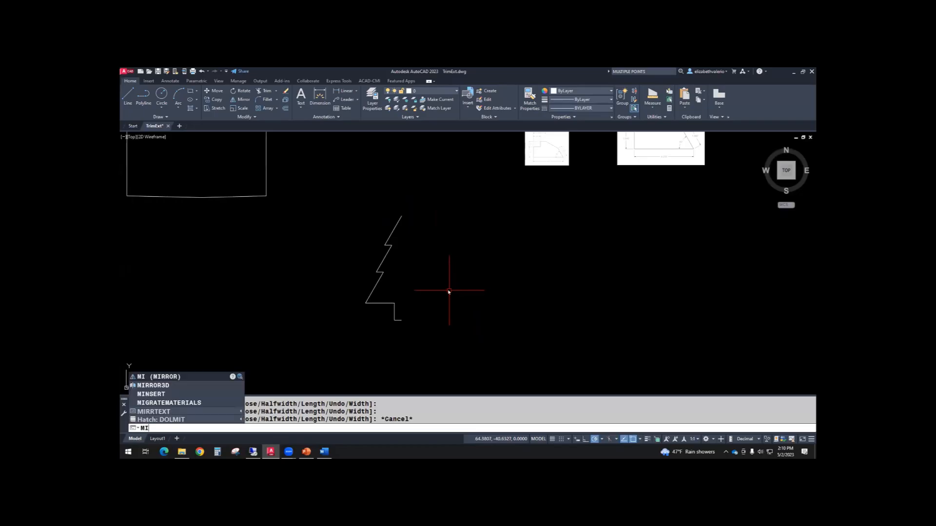
pyautogui.press('Return')
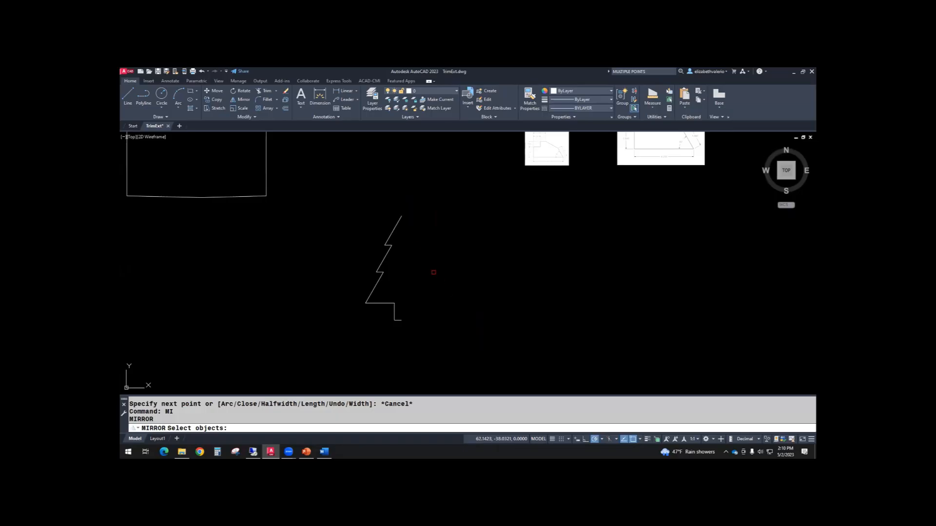
pyautogui.click(397, 227)
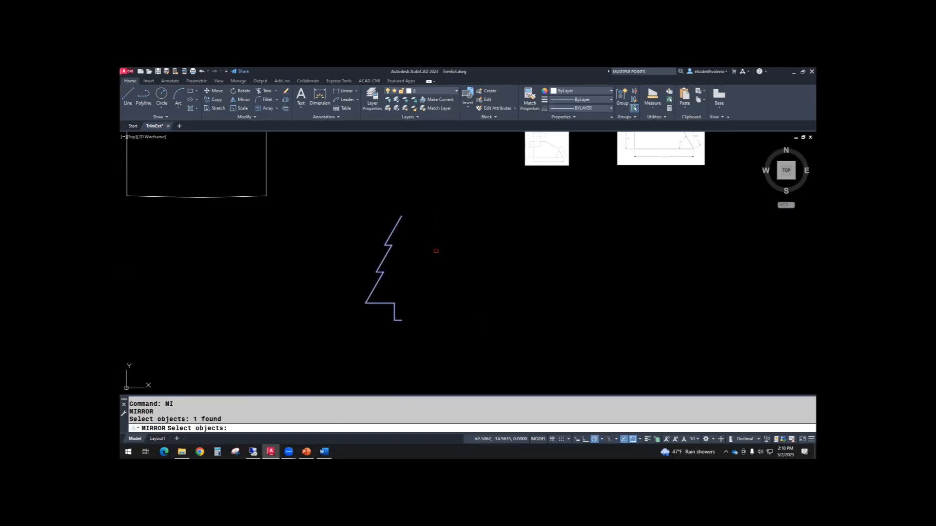
pyautogui.press('Return')
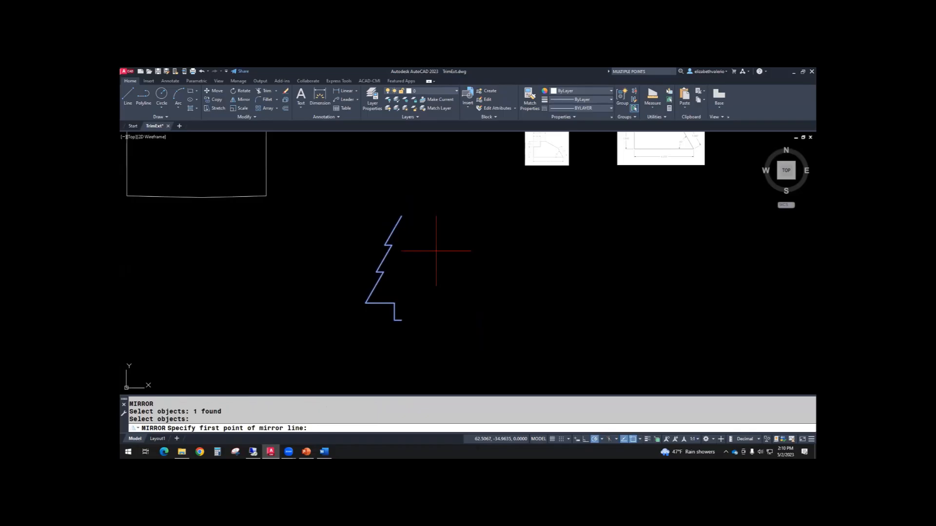
pyautogui.click(401, 216)
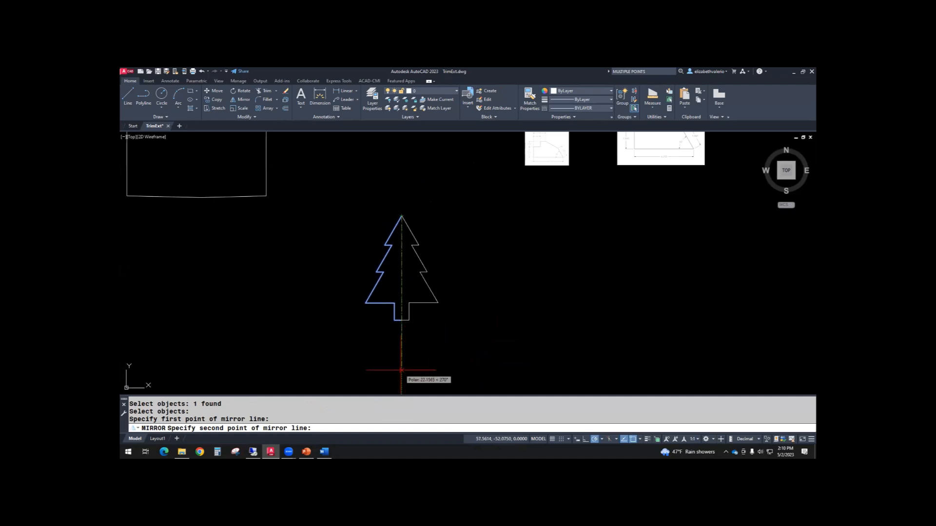
pyautogui.click(401, 320)
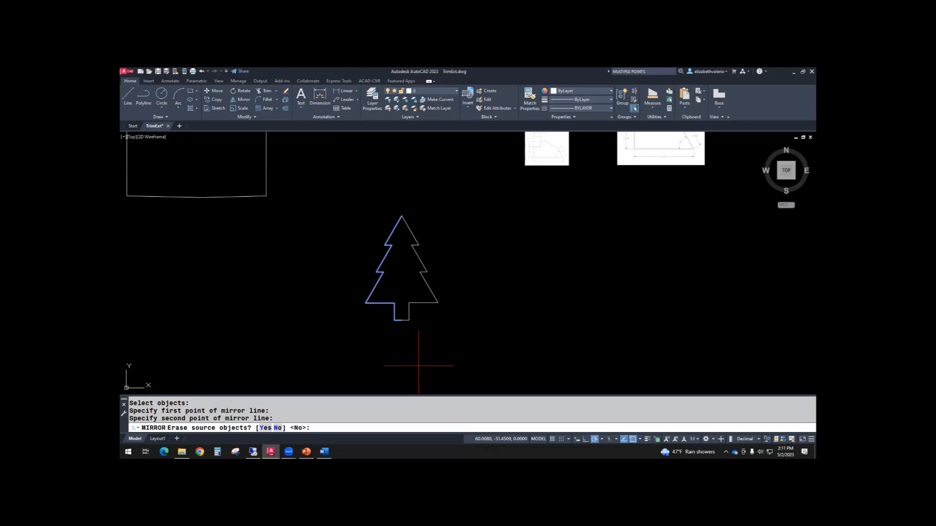
pyautogui.press('Return')
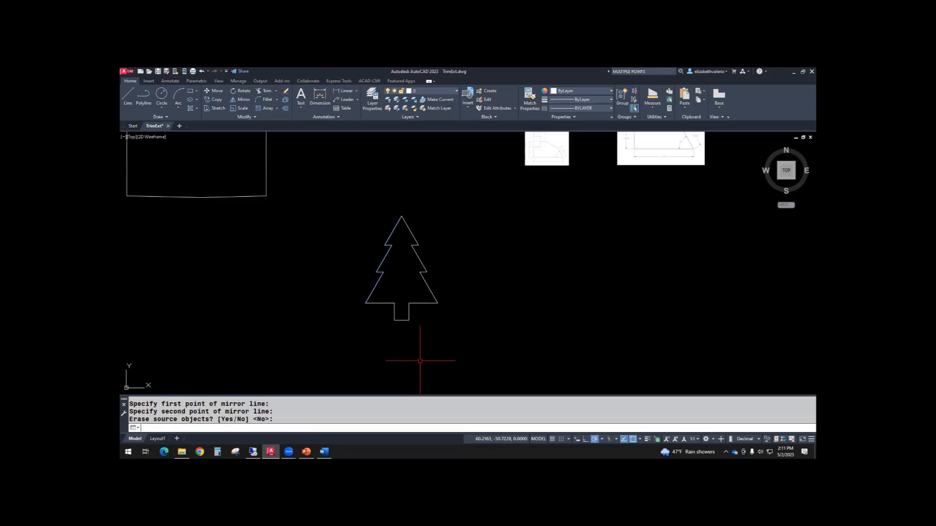